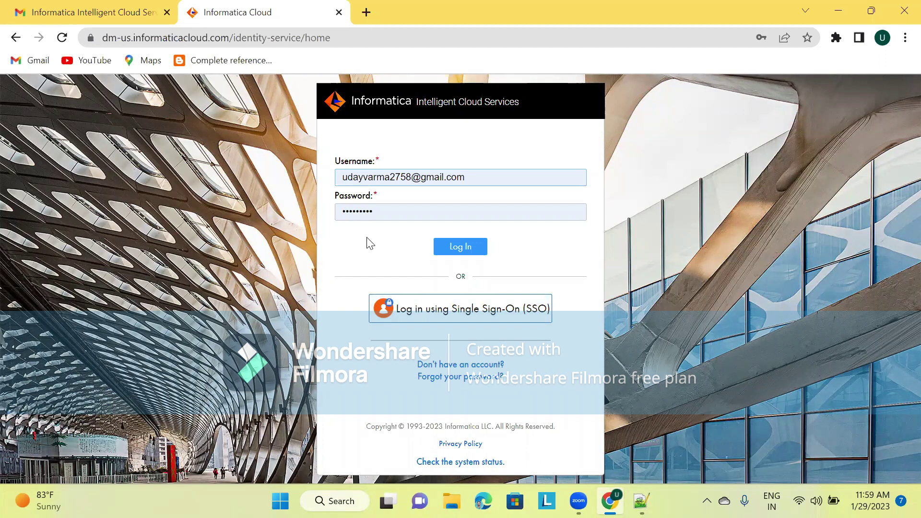
Log in to Informatica Intelligent Cloud Services with the account username and password.
click(454, 253)
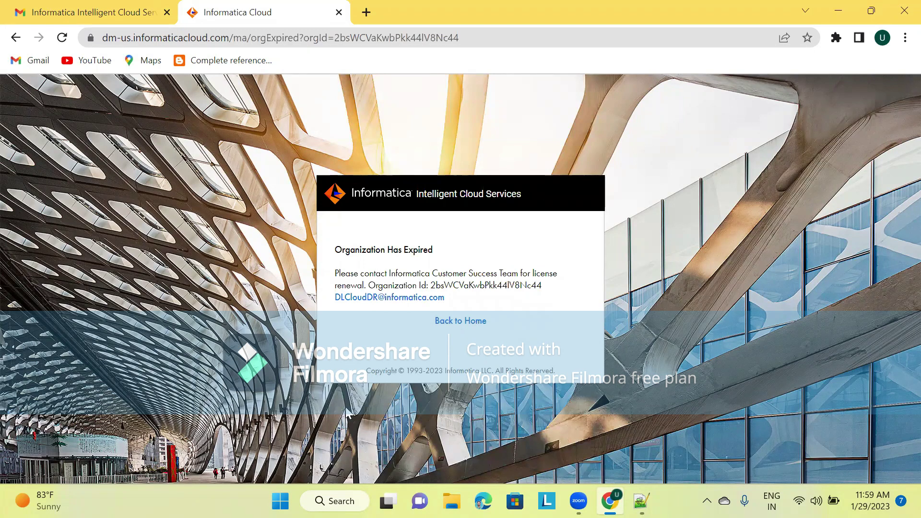
Search Windows for 'control' and launch Control Panel from the results.
key(super)
text(co)
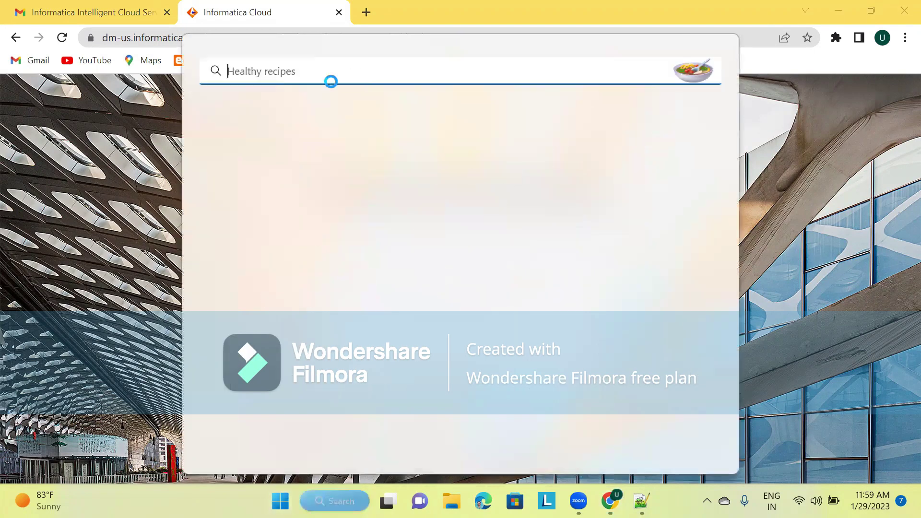
text(ntr)
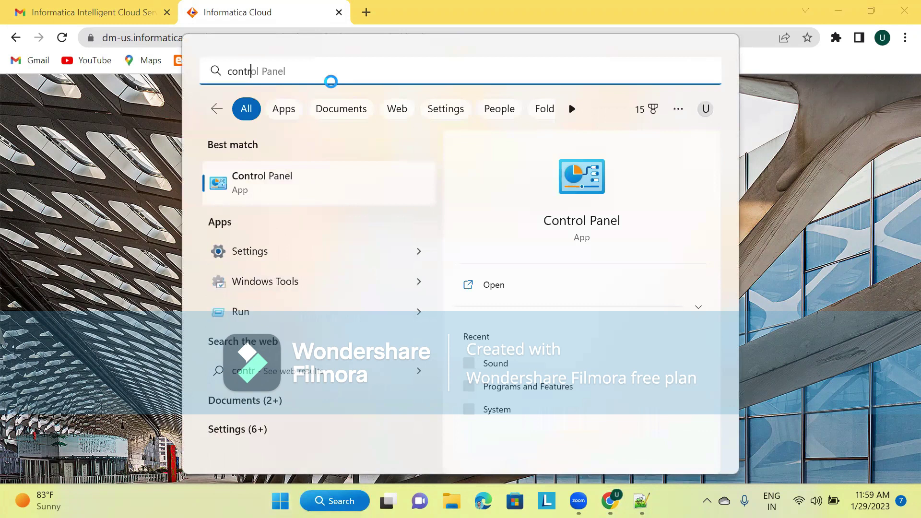
text(ol)
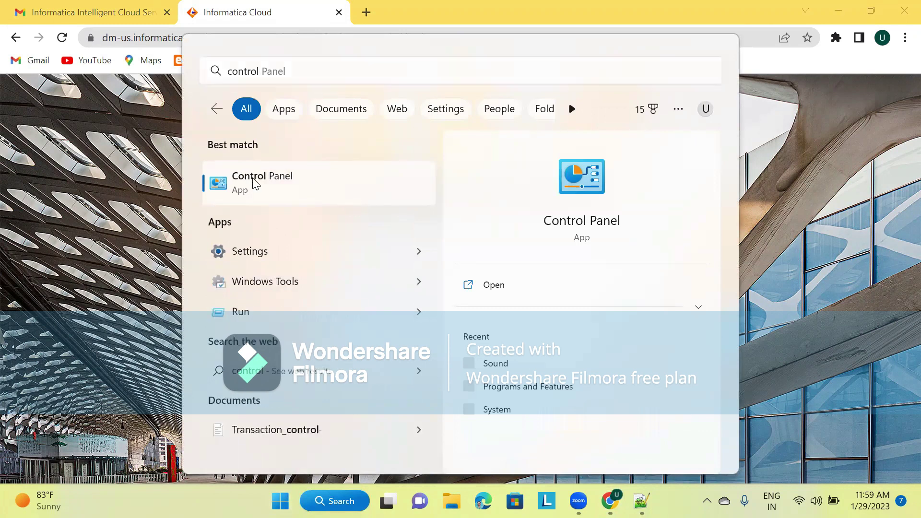
click(253, 180)
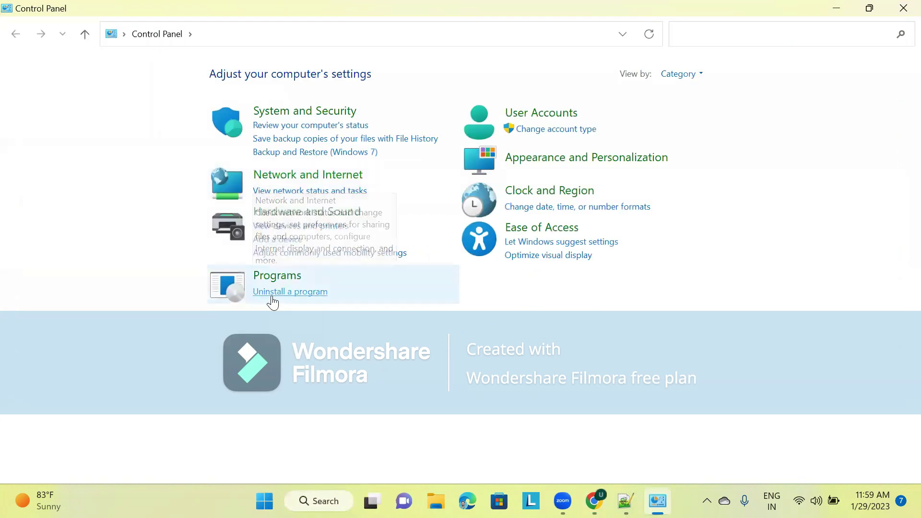
In Programs and Features, start Uninstall/Change for Informatica Cloud Secure Agent.
click(272, 296)
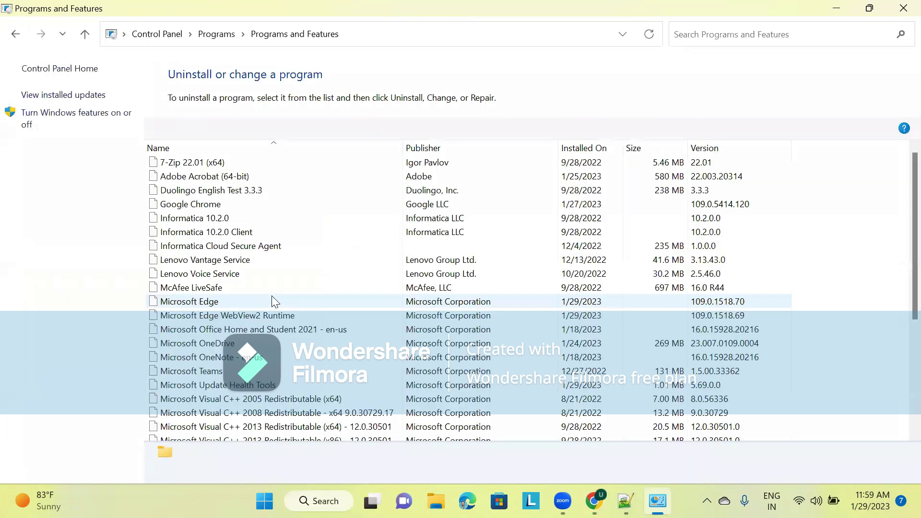
scroll(275, 301, down, 4)
scroll(275, 301, up, 3)
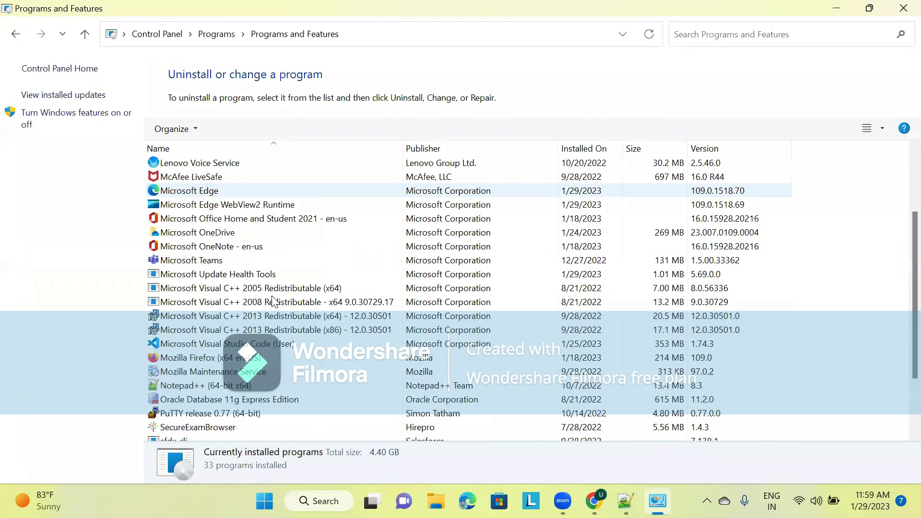
scroll(275, 301, up, 2)
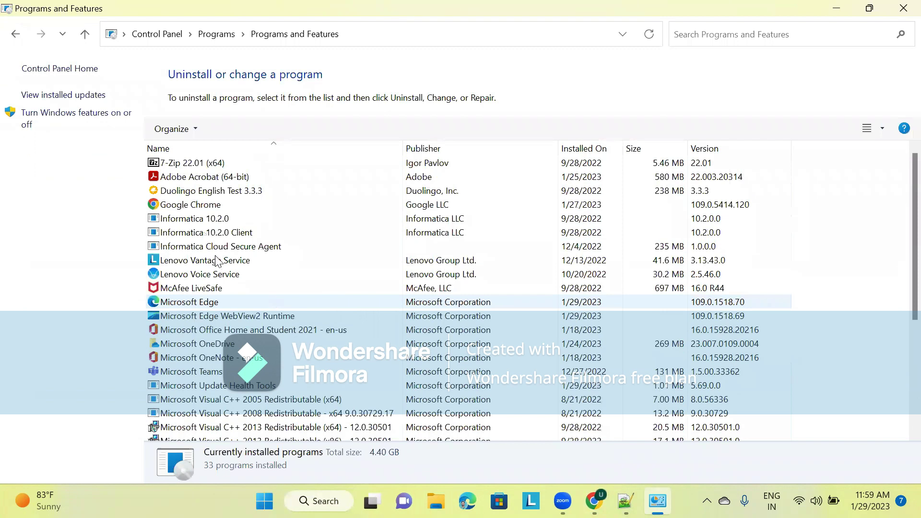
click(206, 249)
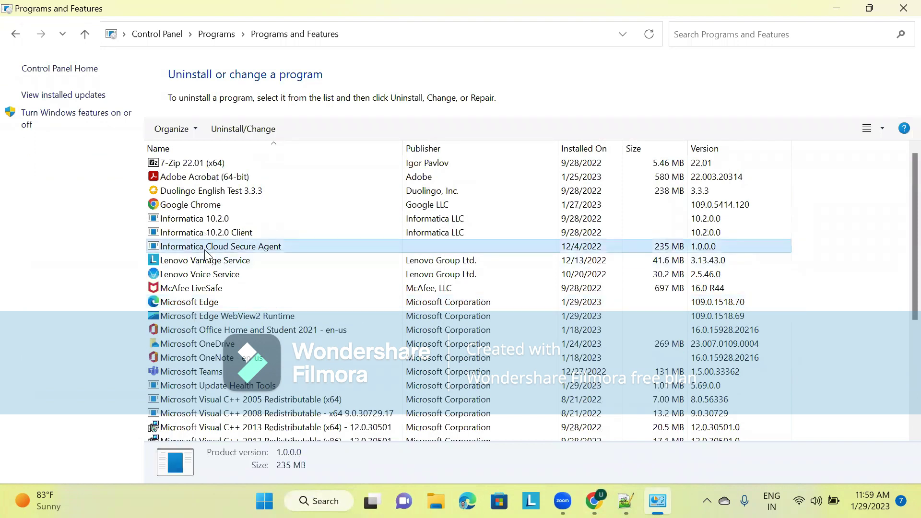
right_click(204, 249)
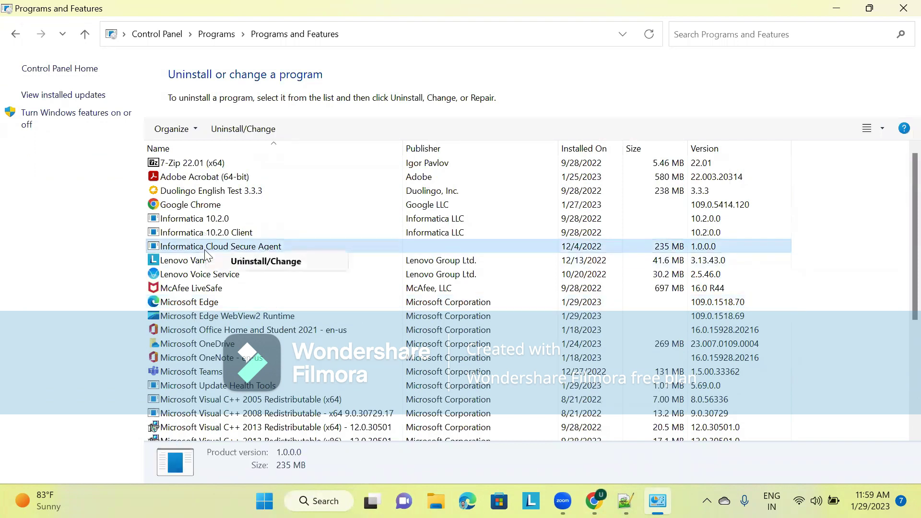
click(245, 262)
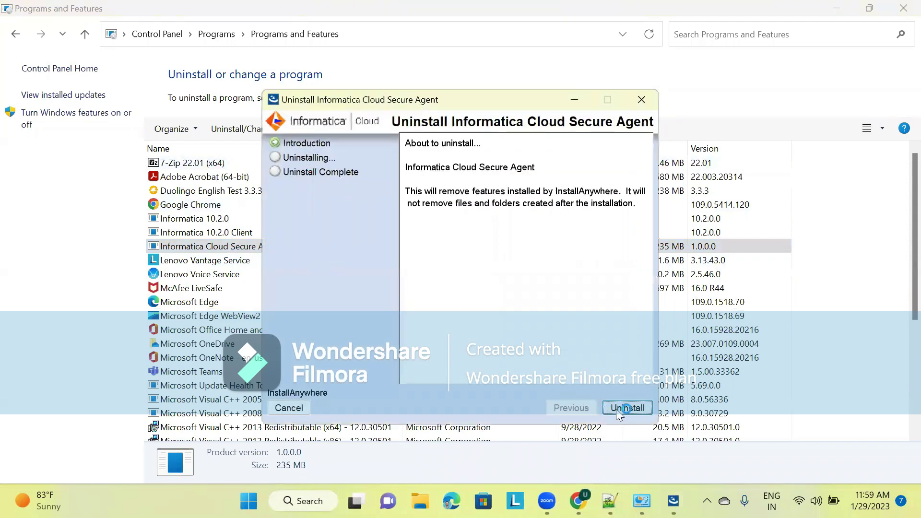
Uninstall Informatica Cloud Secure Agent and close the uninstaller when complete.
click(616, 408)
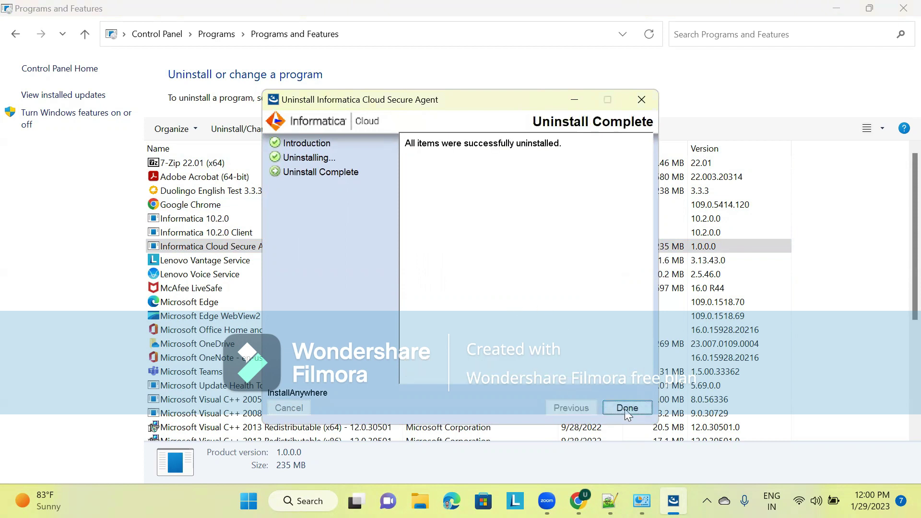
click(627, 409)
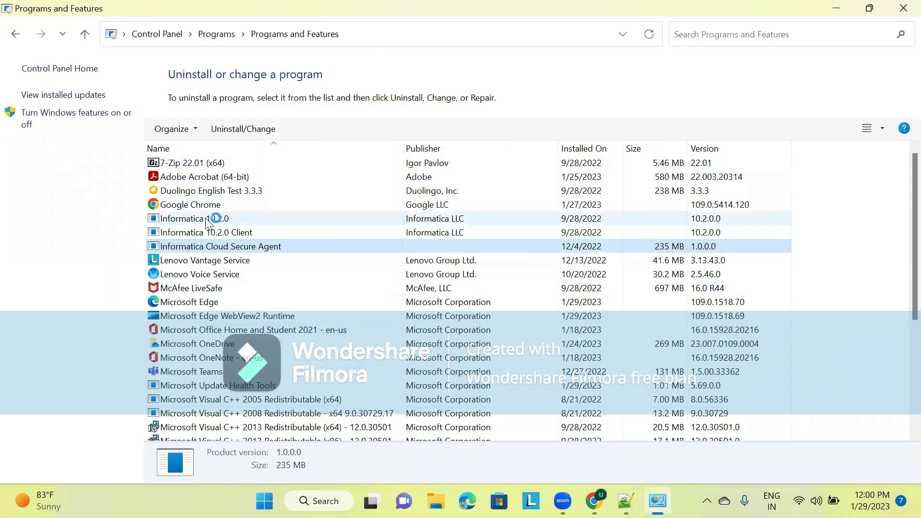
Refresh Programs and Features to confirm the Secure Agent is gone, leaving 32 programs.
scroll(205, 217, down, 4)
scroll(205, 218, up, 4)
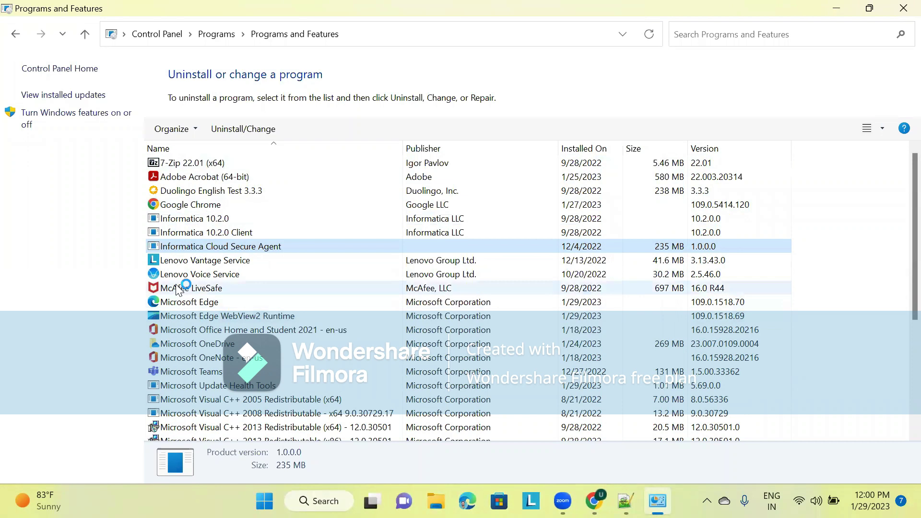
click(650, 36)
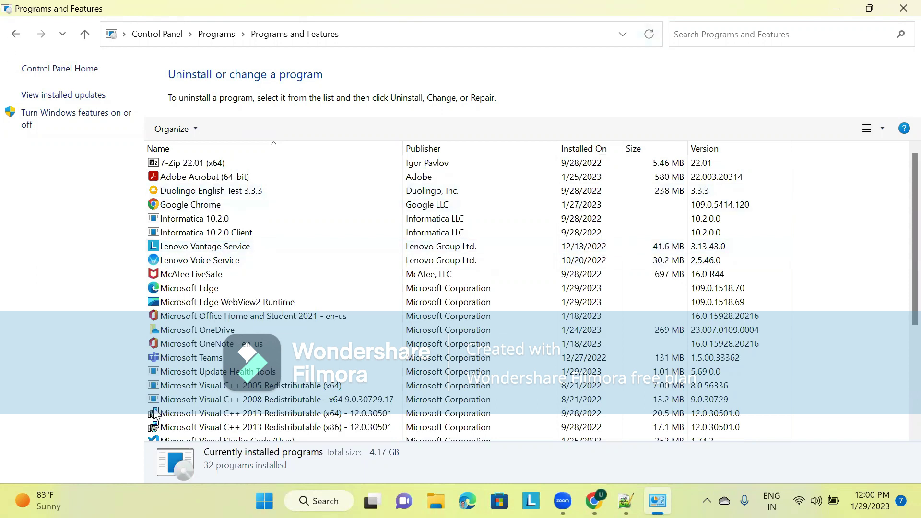
In File Explorer, navigate through This PC and Windows-SSD (C:) into Program Files.
click(437, 501)
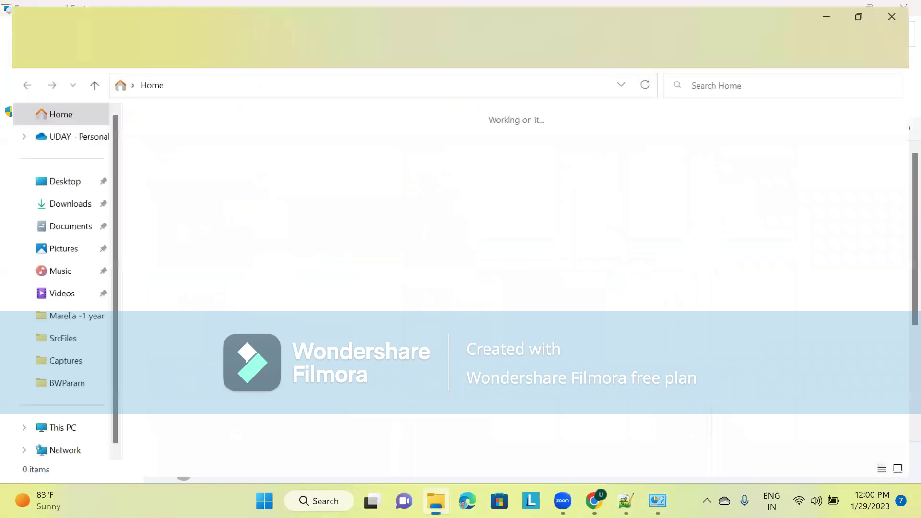
scroll(284, 273, down, 5)
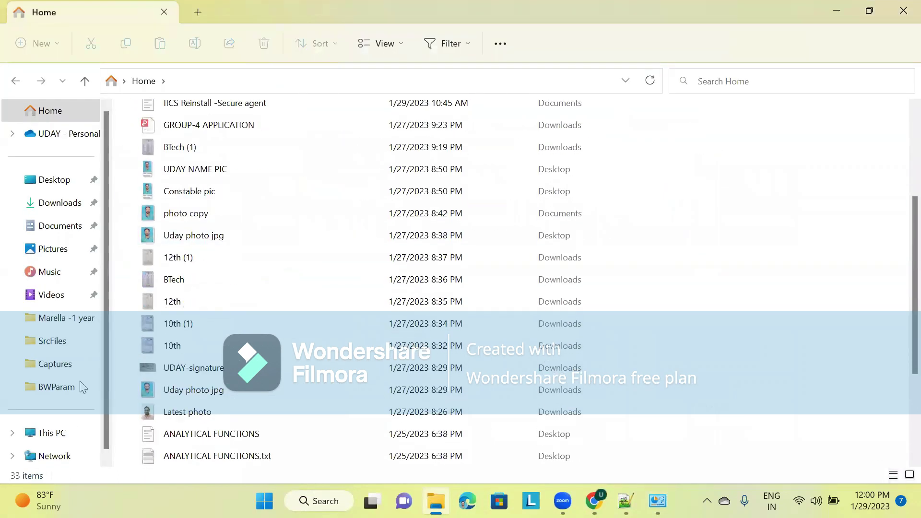
click(12, 433)
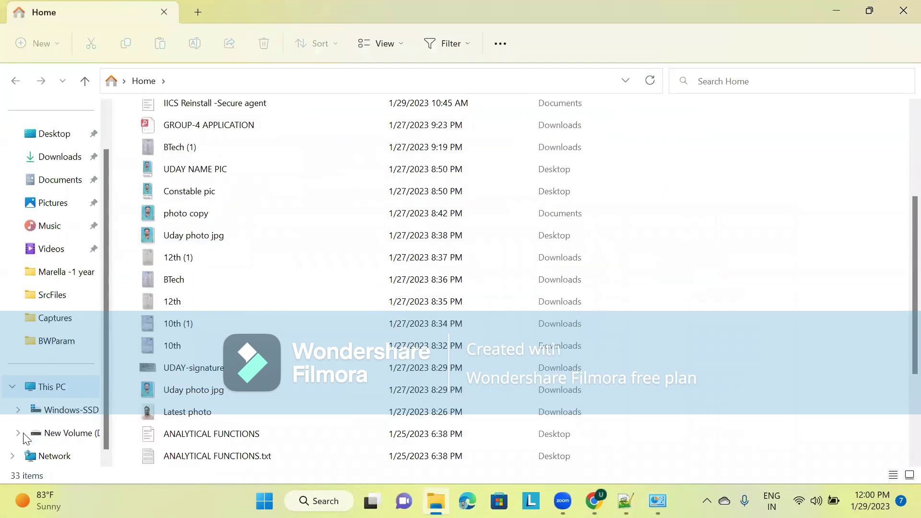
click(51, 398)
double_click(200, 129)
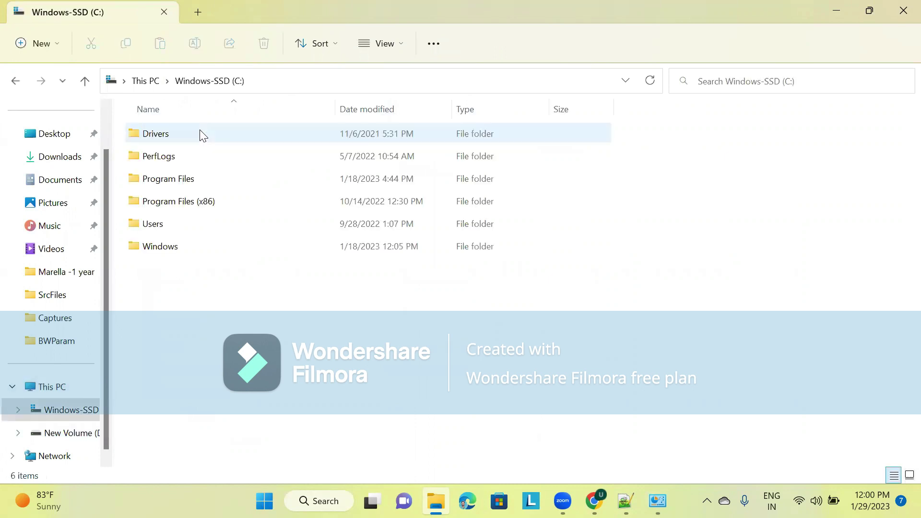
double_click(170, 182)
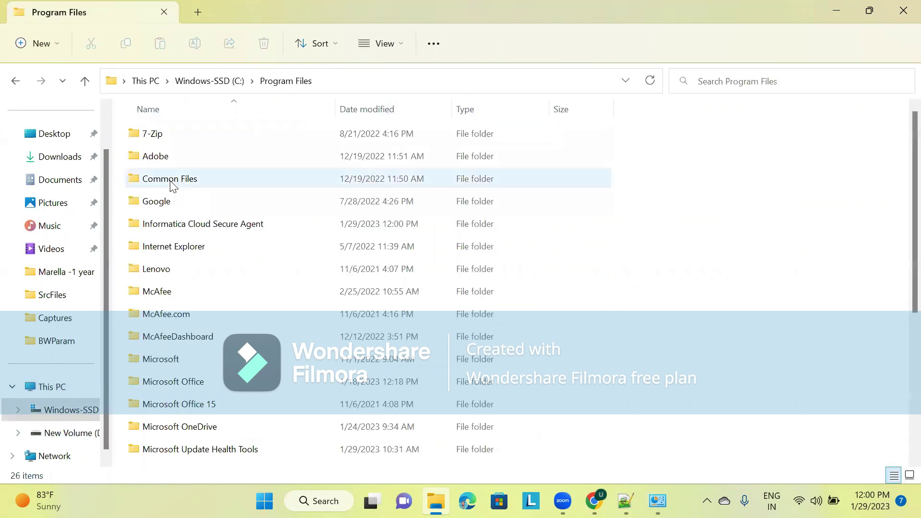
Select the leftover Informatica Cloud Secure Agent folder, keeping its name unchanged.
scroll(172, 187, down, 1)
click(172, 185)
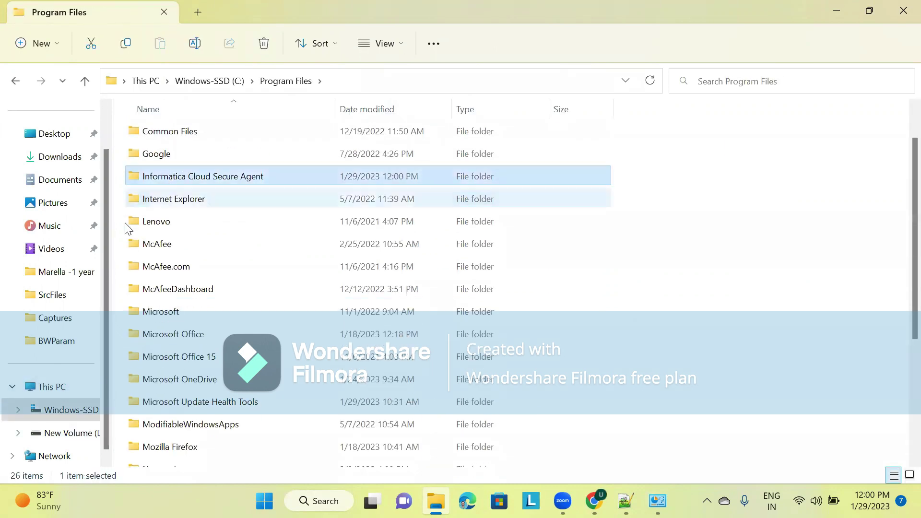
click(195, 182)
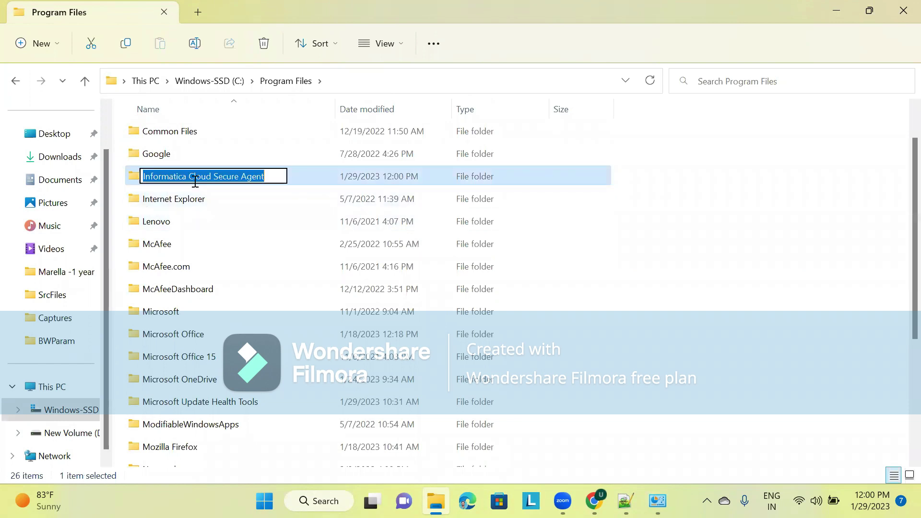
click(245, 206)
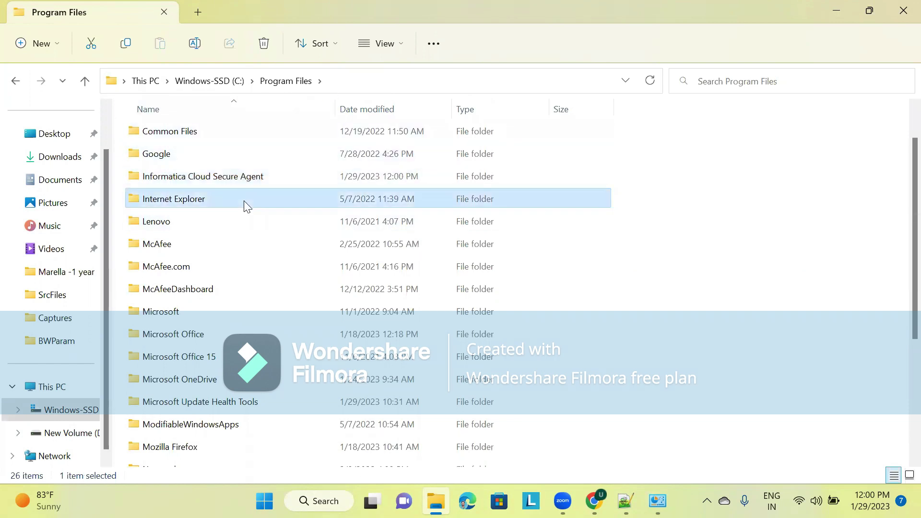
Delete the Informatica Cloud Secure Agent folder from C:\Program Files.
right_click(256, 182)
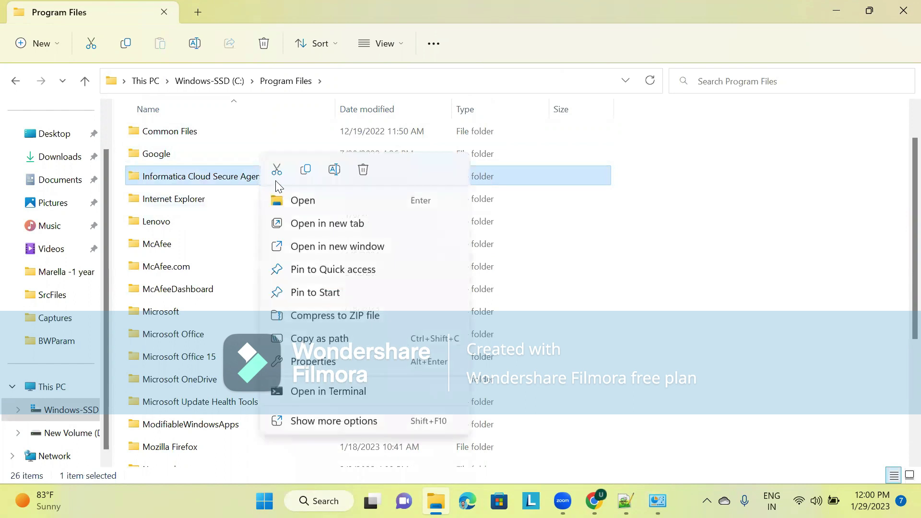
click(357, 175)
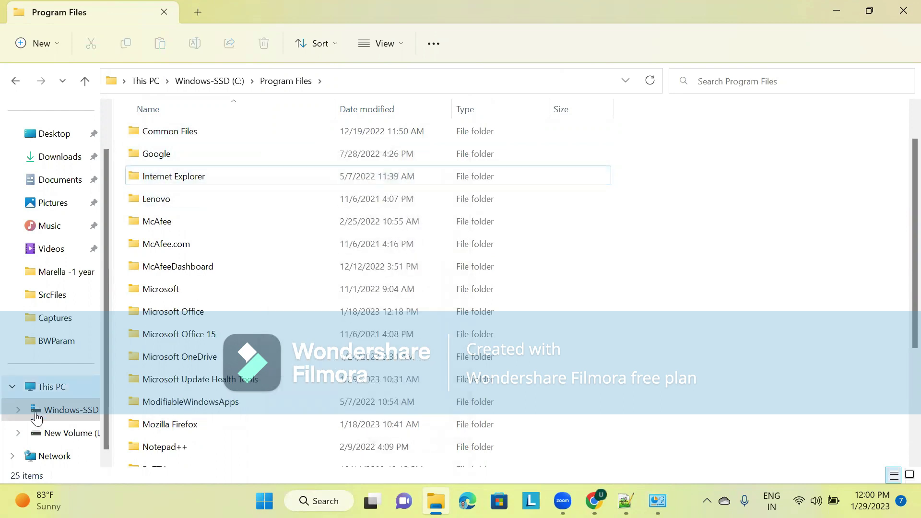
scroll(200, 193, up, 2)
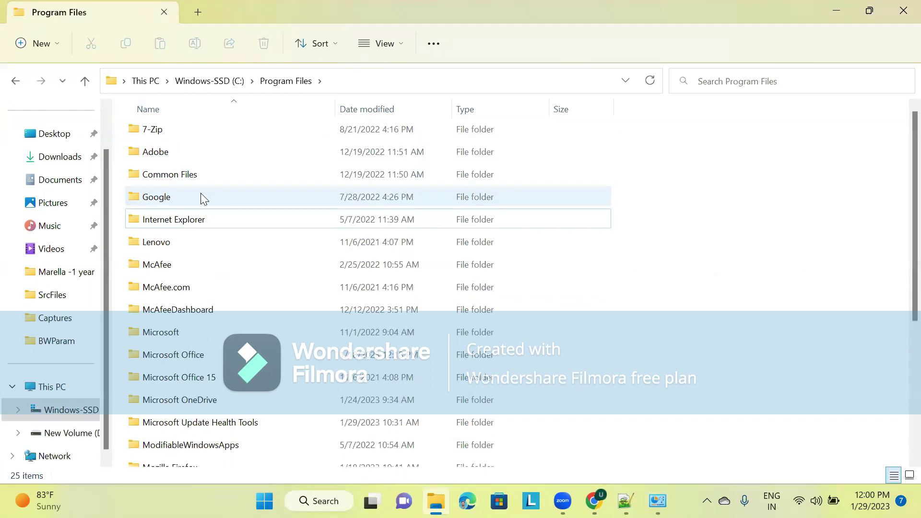
scroll(201, 193, down, 3)
scroll(200, 193, up, 1)
scroll(201, 194, up, 2)
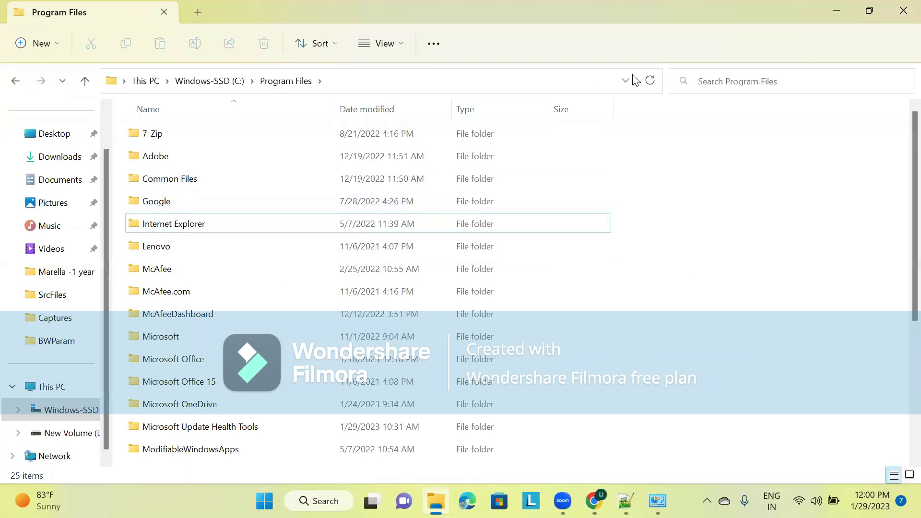
Refresh Program Files to confirm the folder is gone, then close the window.
click(650, 81)
scroll(305, 261, down, 3)
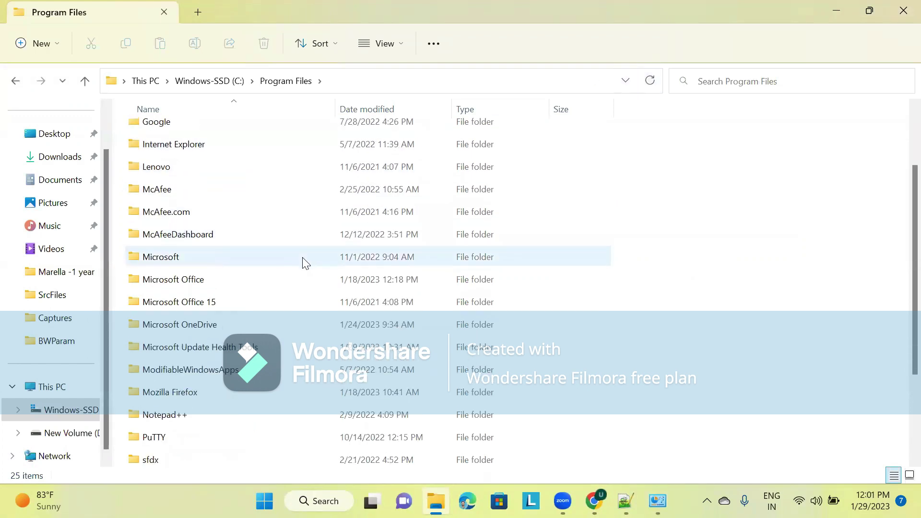
scroll(304, 261, up, 3)
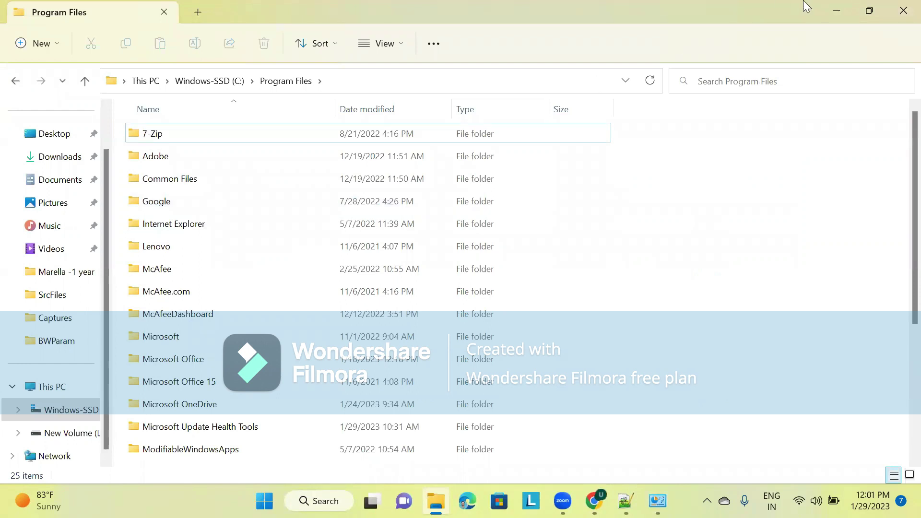
click(902, 6)
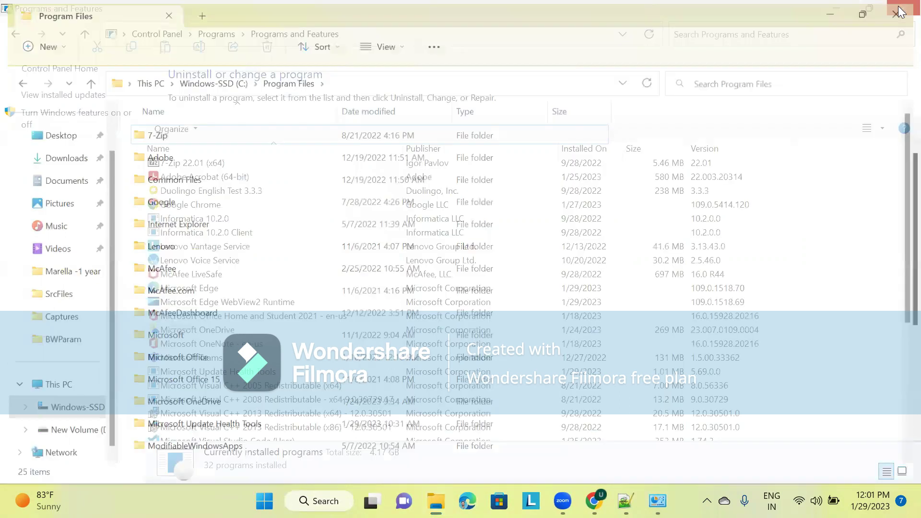
Load the Informatica homepage by pasting informatica.com into the browser.
key(alt+Tab)
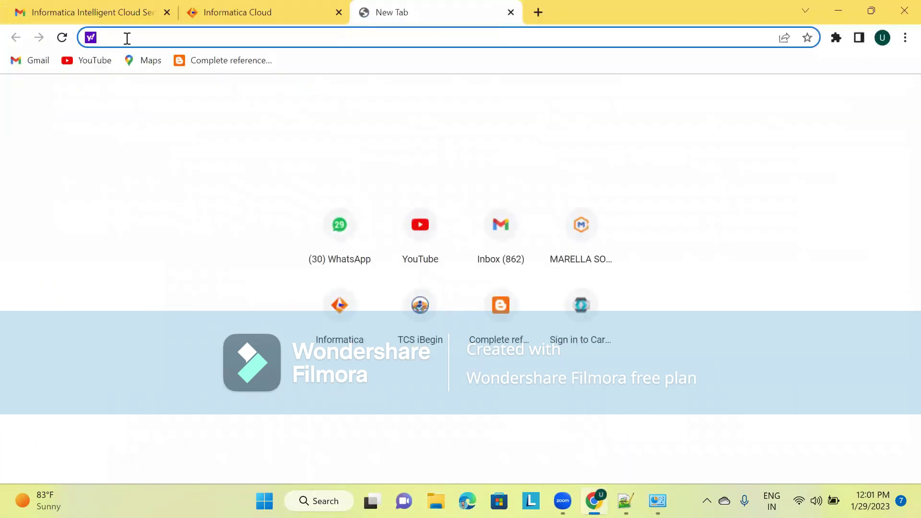
text(http://www.informatica.com/)
key(Return)
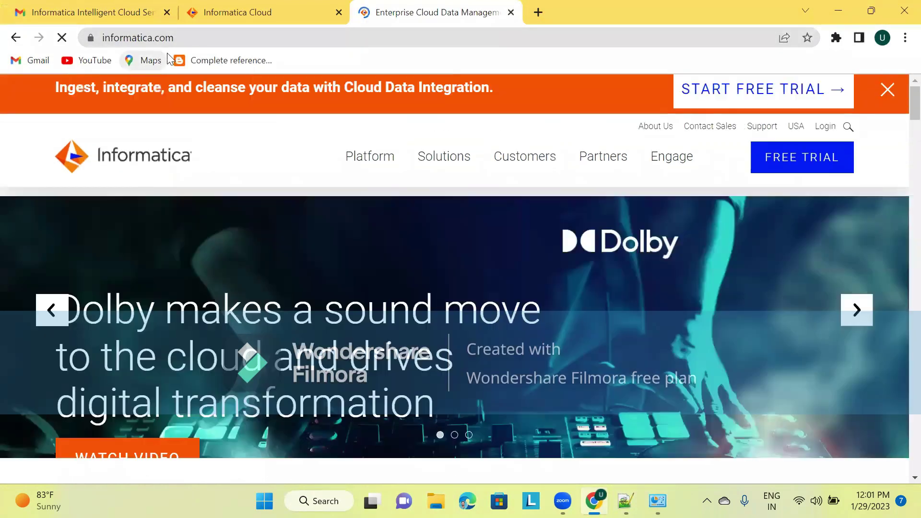
From the Free Trial page, open the Cloud Data Integration 30-day trial signup form.
mouse_move(444, 157)
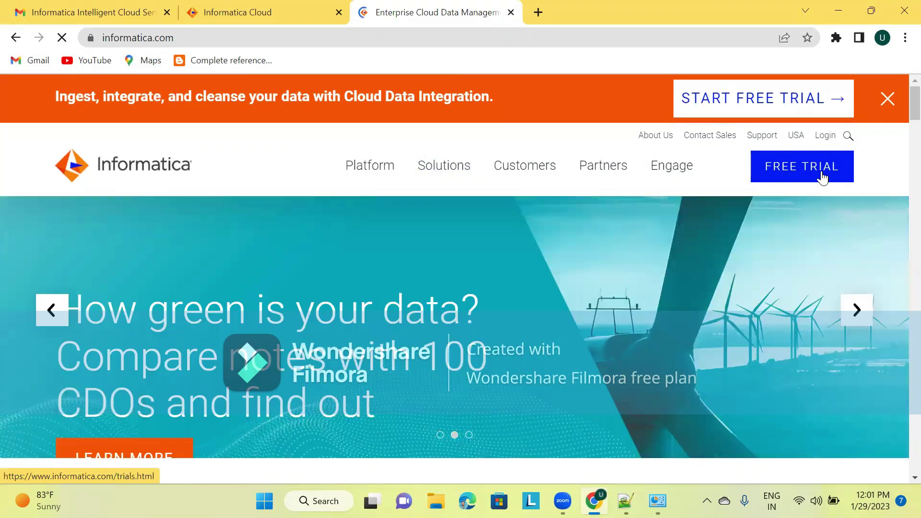
click(822, 177)
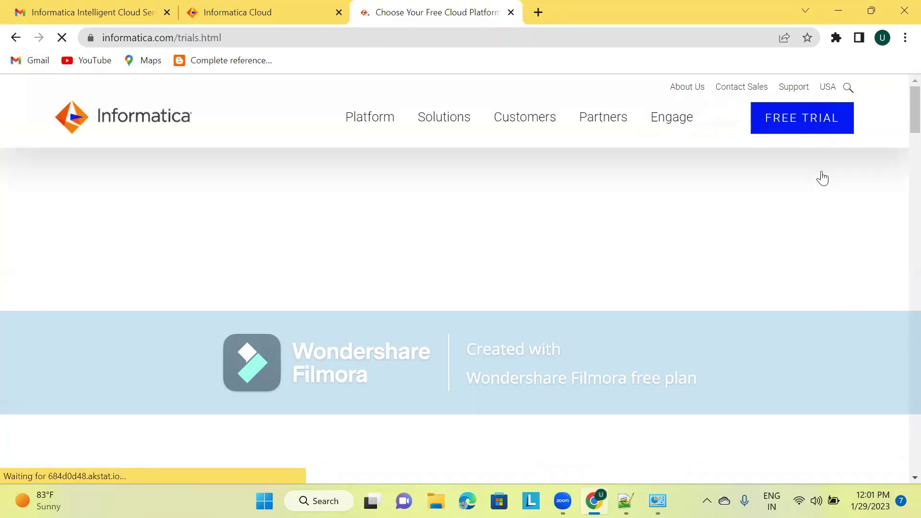
scroll(475, 260, down, 5)
scroll(477, 259, down, 5)
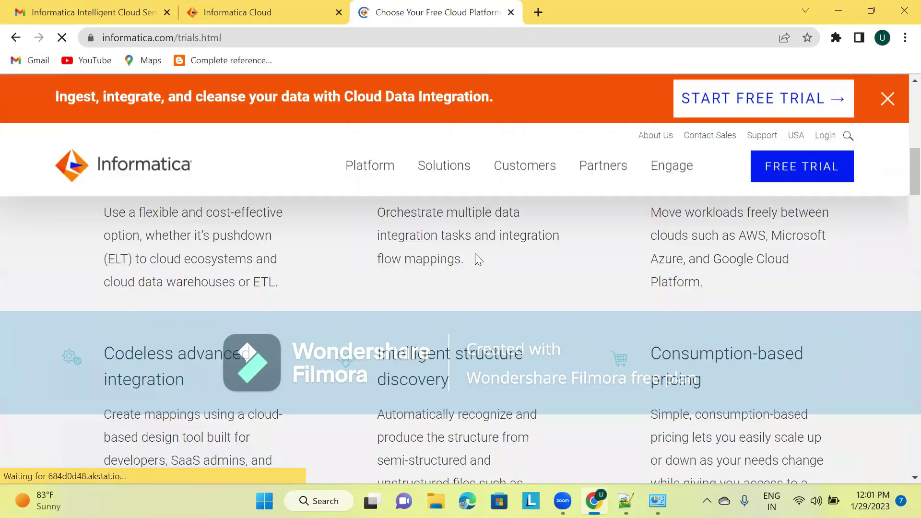
scroll(476, 259, up, 5)
scroll(325, 308, down, 1)
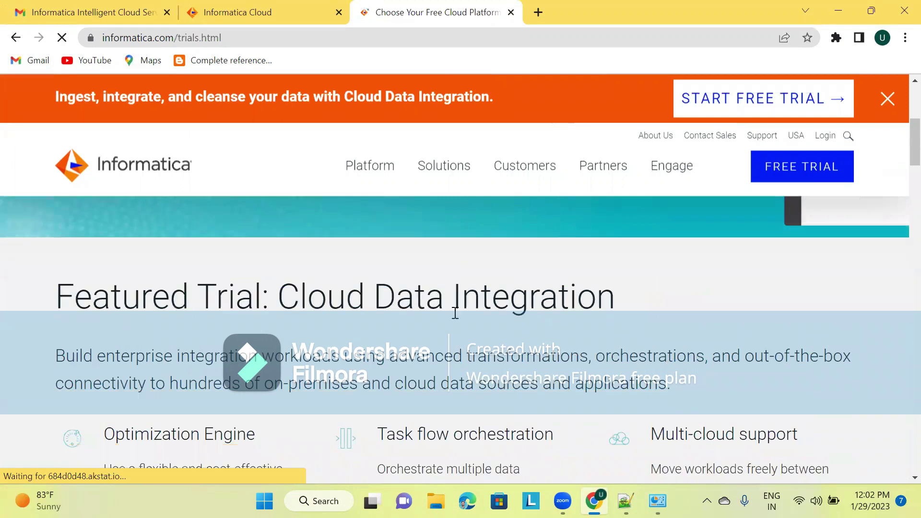
scroll(456, 309, down, 3)
scroll(454, 312, down, 9)
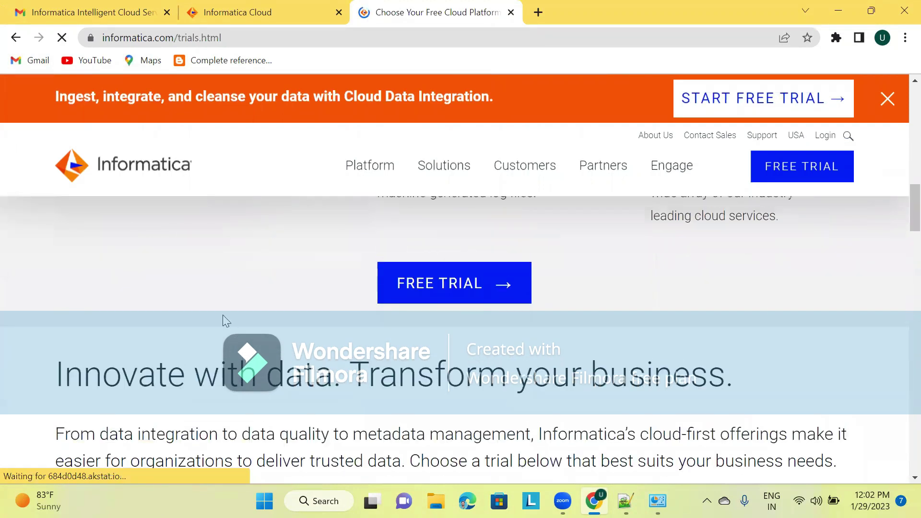
click(442, 294)
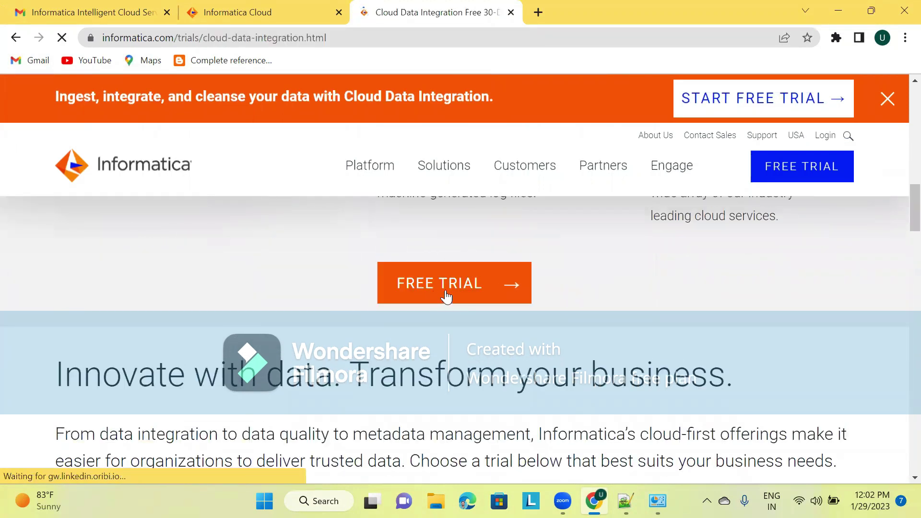
scroll(446, 296, down, 1)
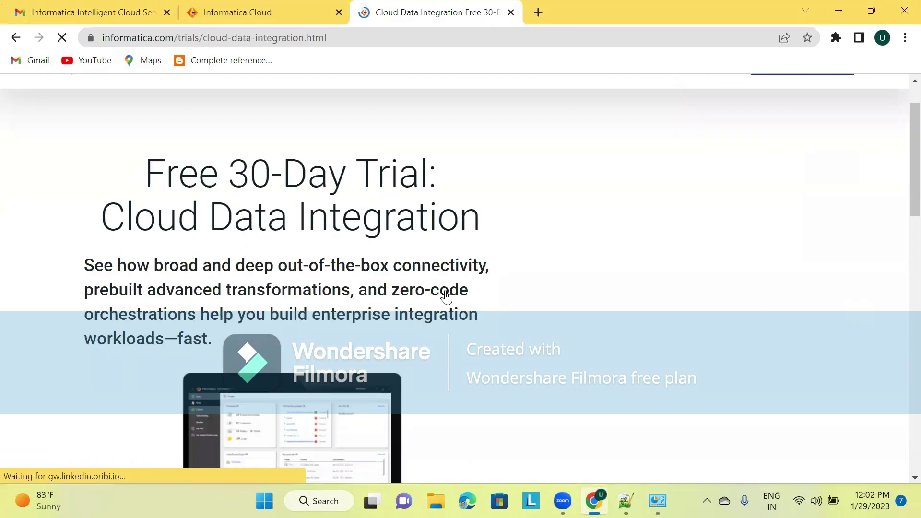
scroll(640, 235, up, 2)
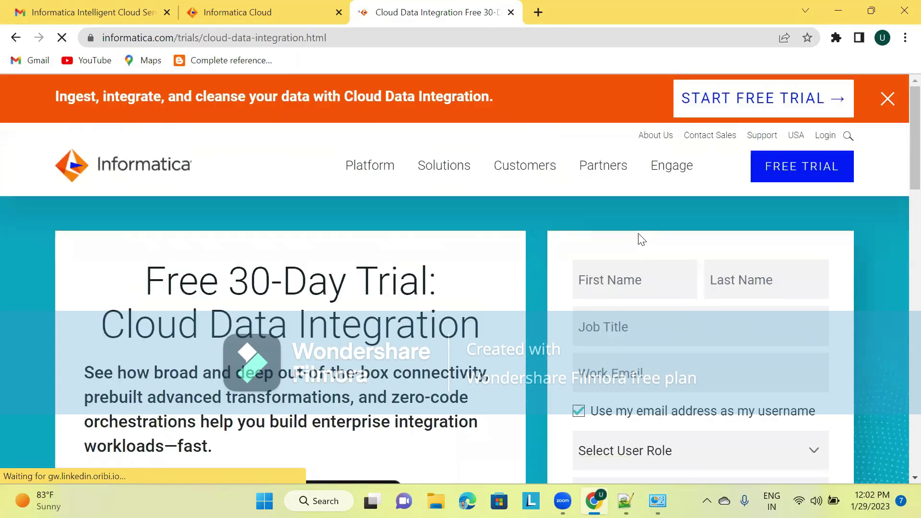
Enter the first name, last name, and job title ETL DEVELOPER.
click(608, 293)
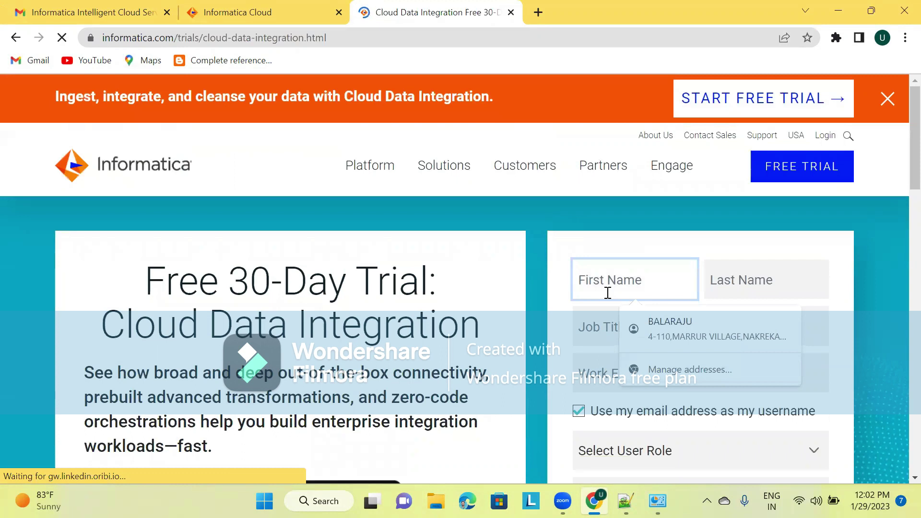
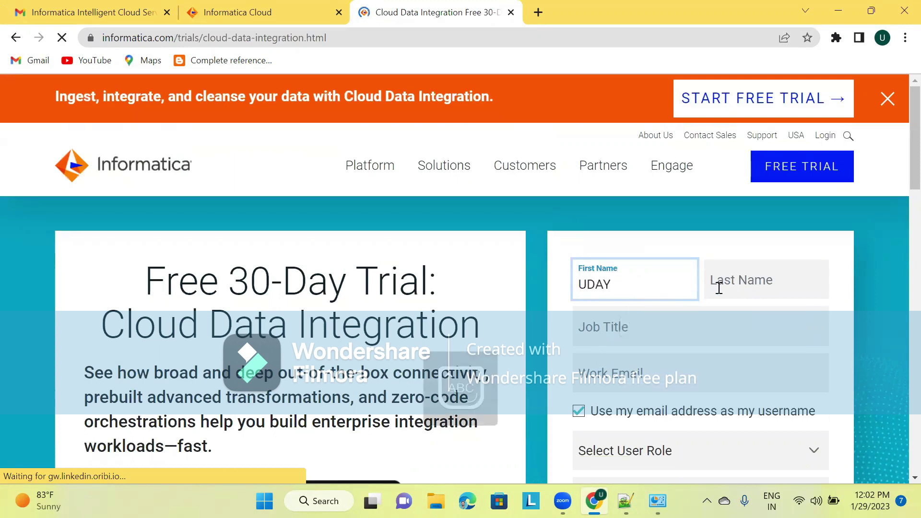
click(719, 288)
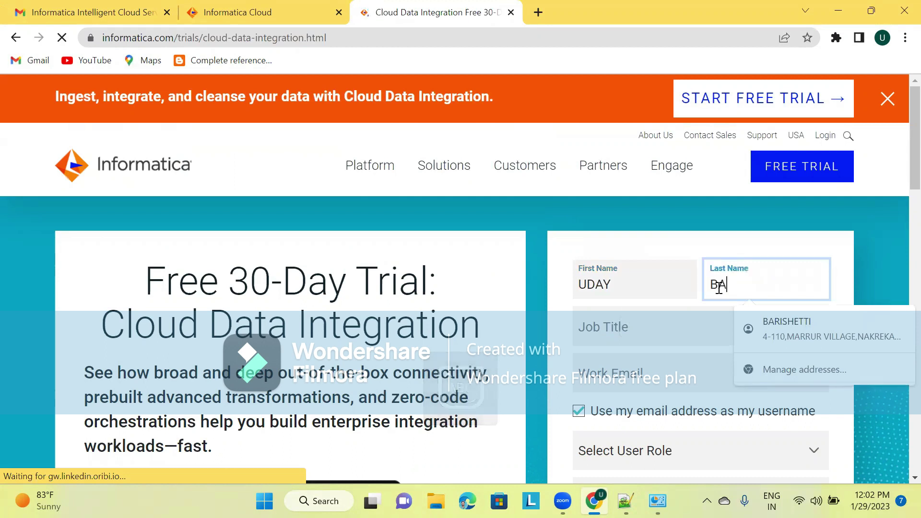
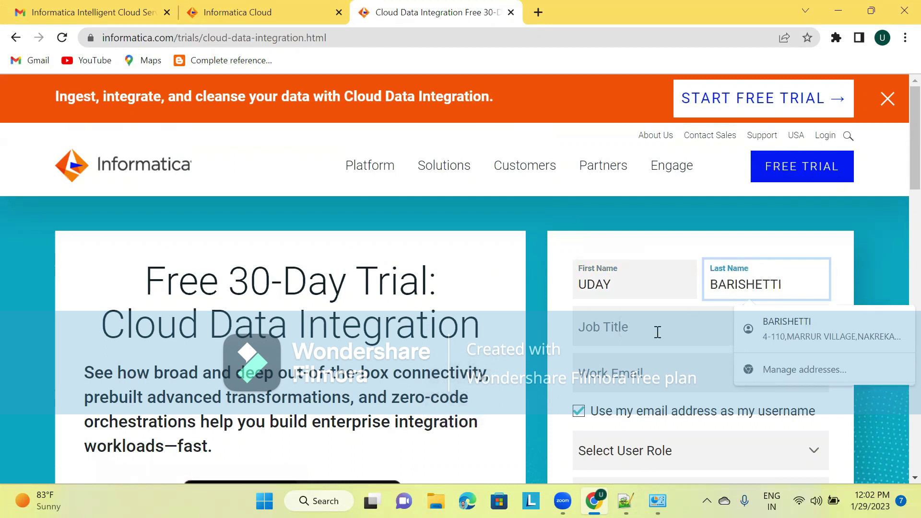
click(658, 332)
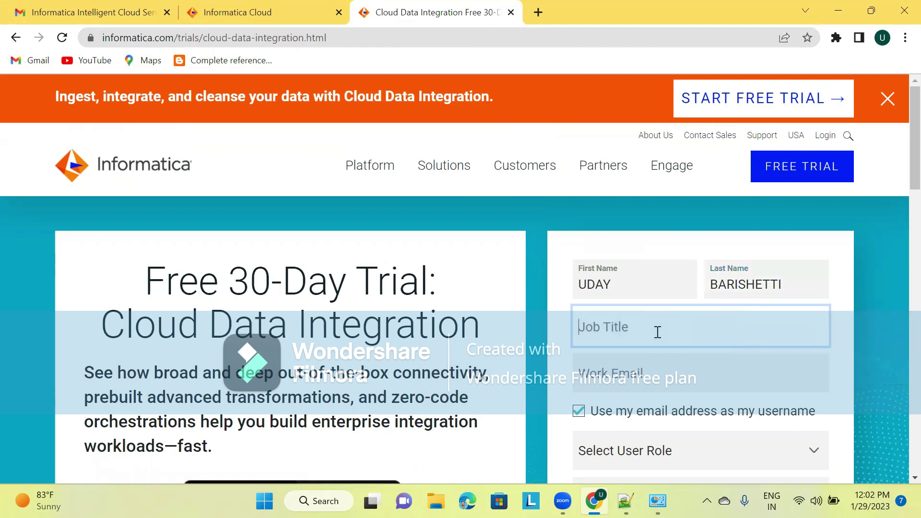
text(ETL)
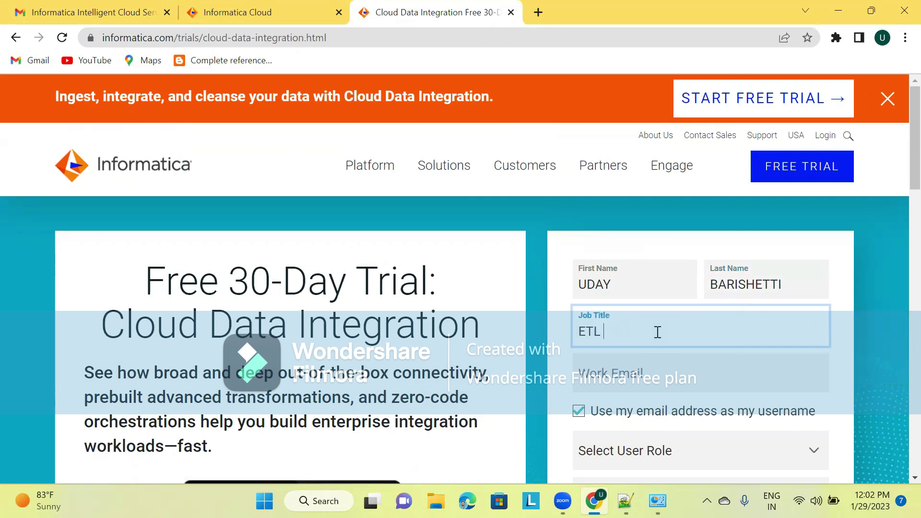
text( DEVELOPER)
Enter the work e-mail address, correcting a mistyped @ along the way.
scroll(658, 331, down, 3)
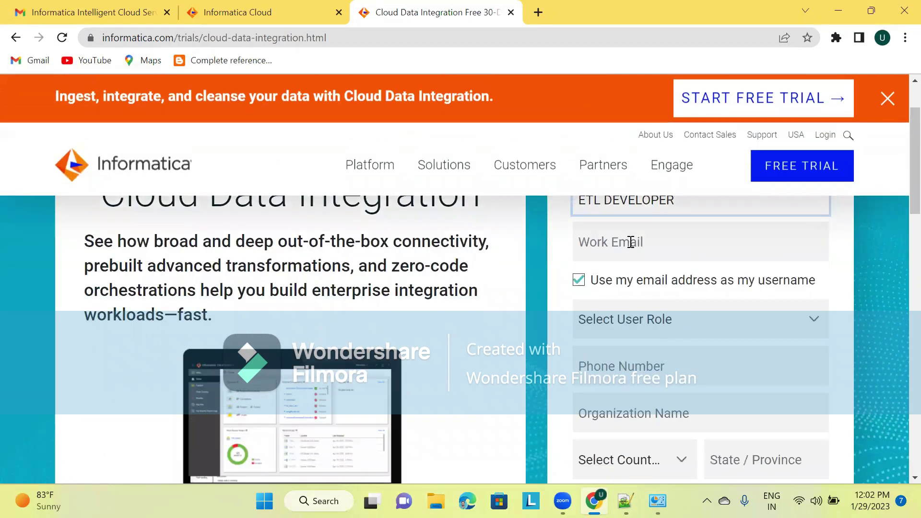
click(631, 242)
scroll(629, 242, up, 1)
click(608, 274)
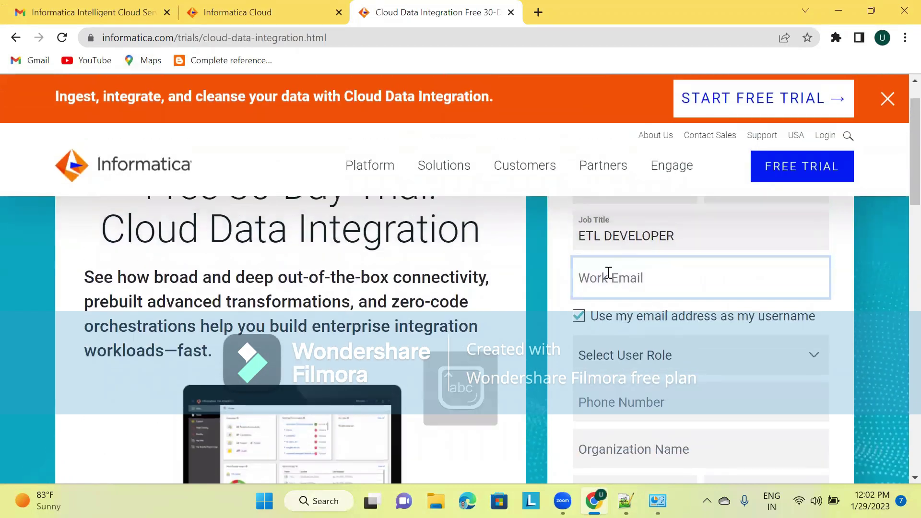
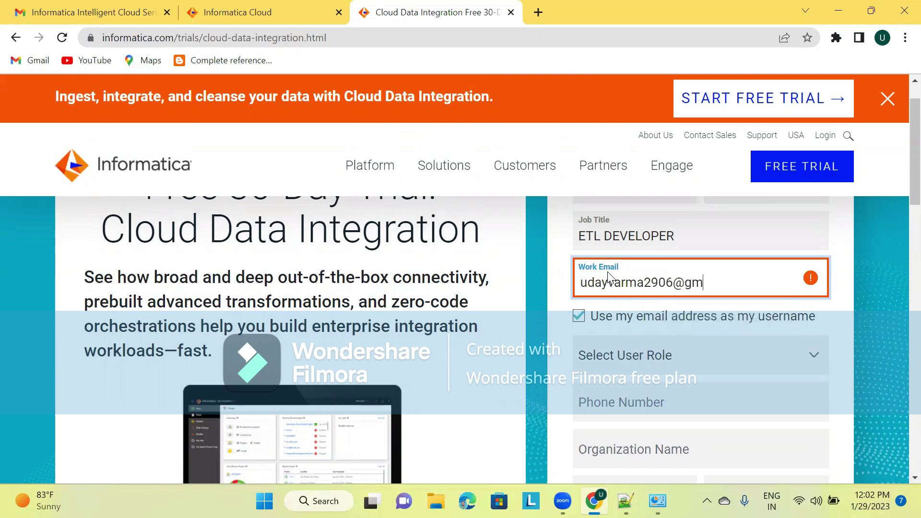
scroll(608, 277, down, 1)
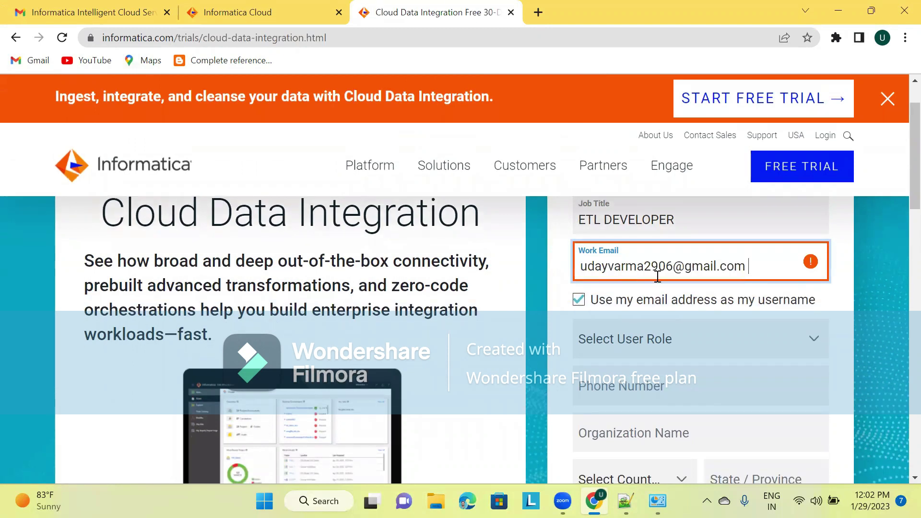
right_click(755, 271)
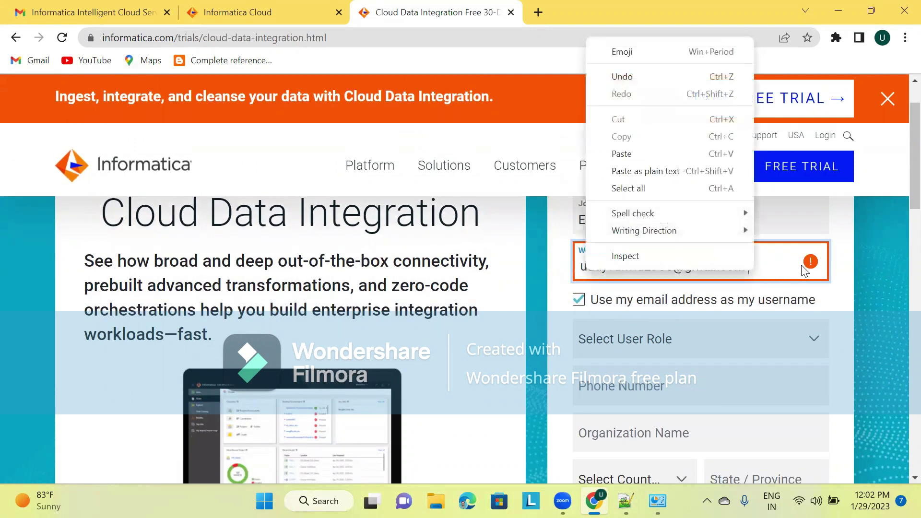
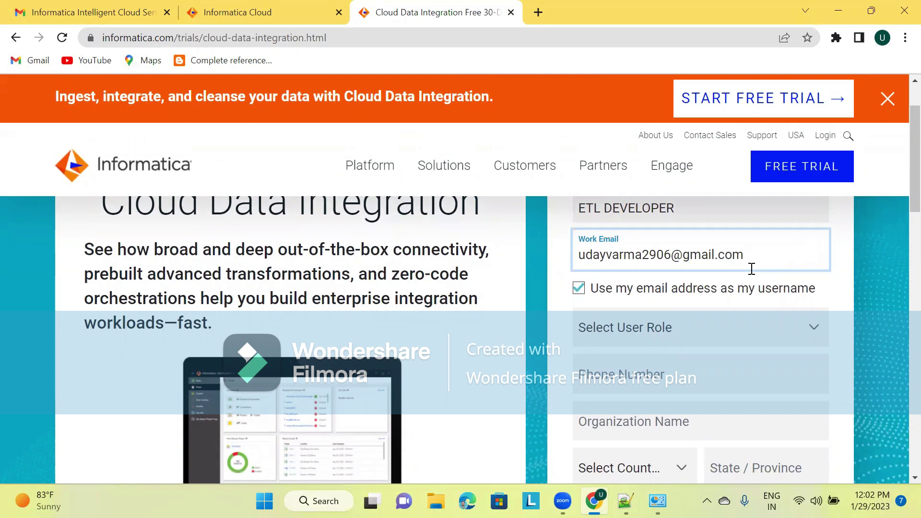
Choose the Administrator user role, enter the phone number, and set organization to Tech Mahindra.
click(686, 307)
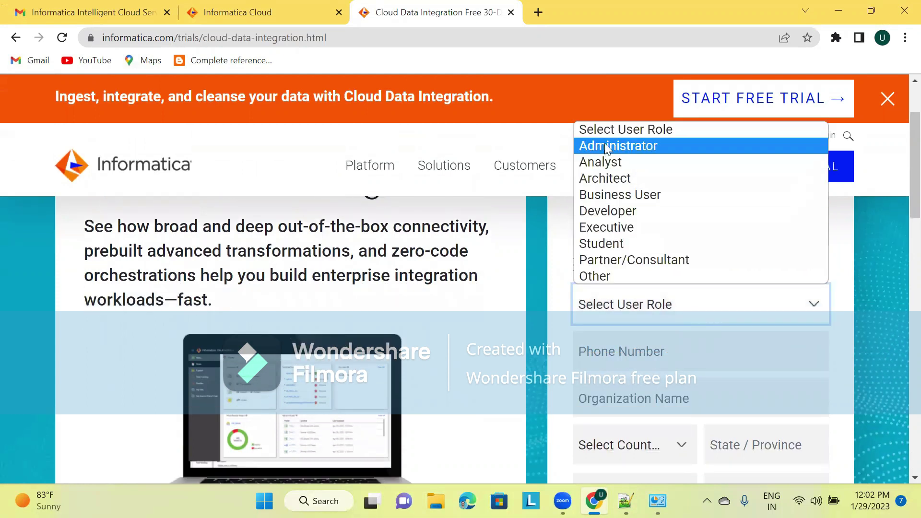
scroll(604, 144, down, 3)
mouse_move(602, 146)
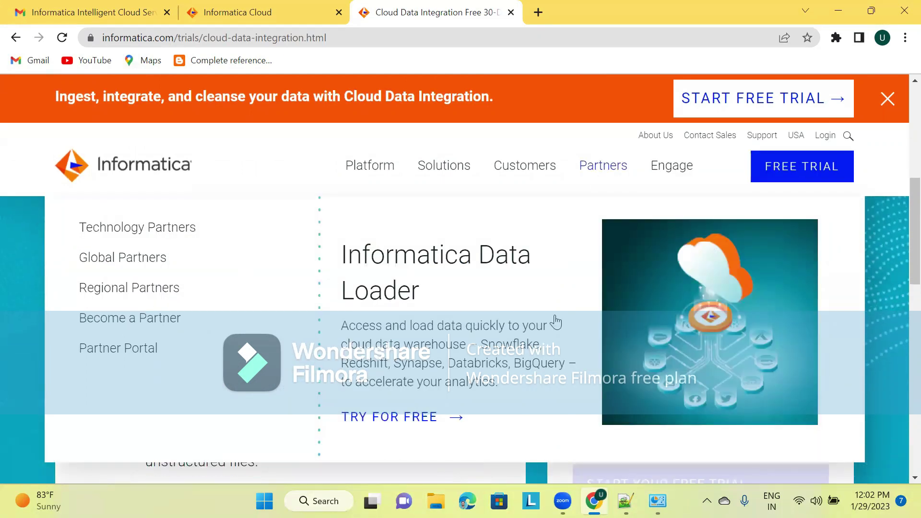
scroll(556, 323, down, 1)
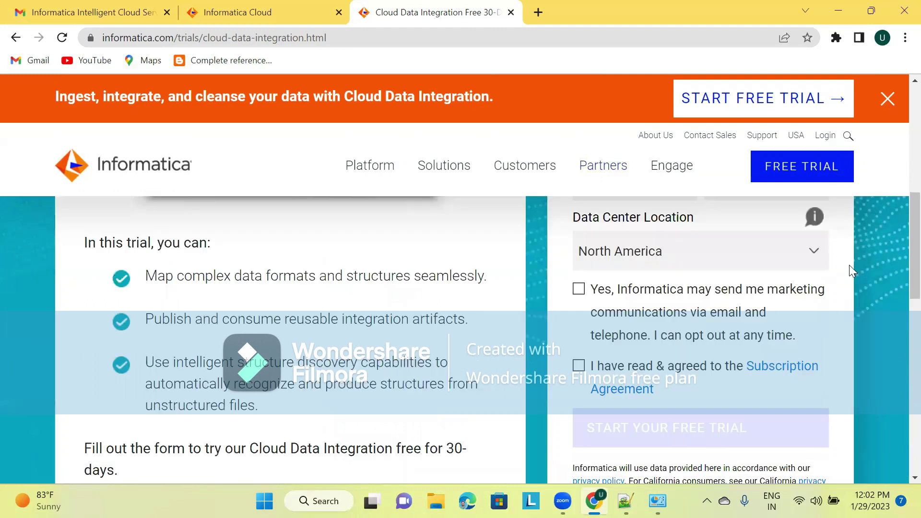
scroll(855, 298, up, 5)
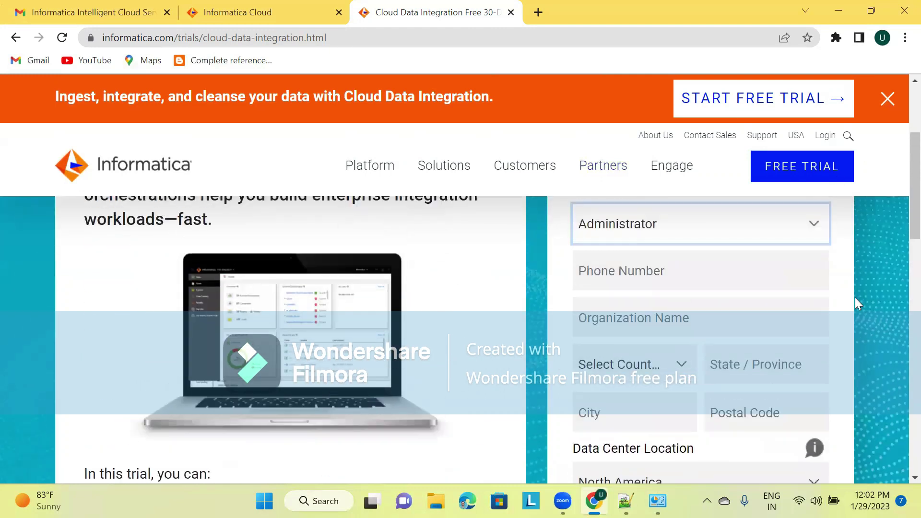
scroll(855, 301, down, 1)
click(646, 287)
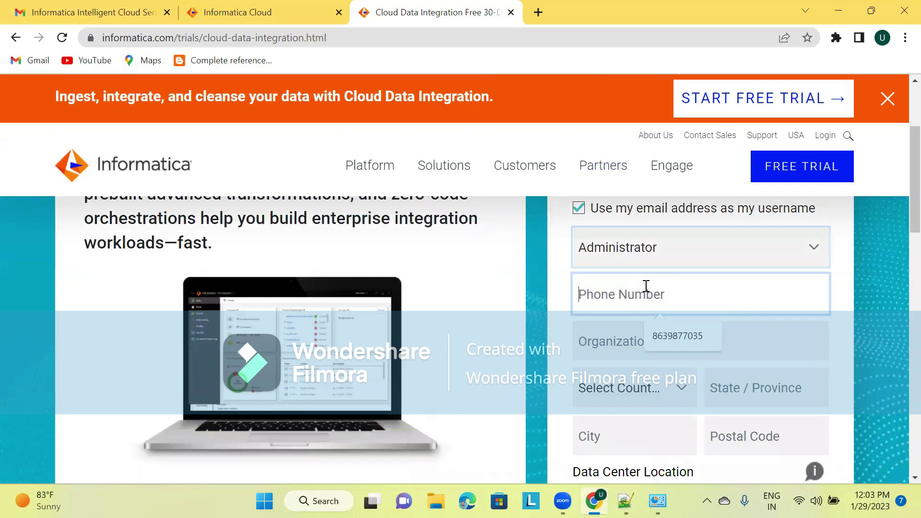
scroll(646, 286, down, 1)
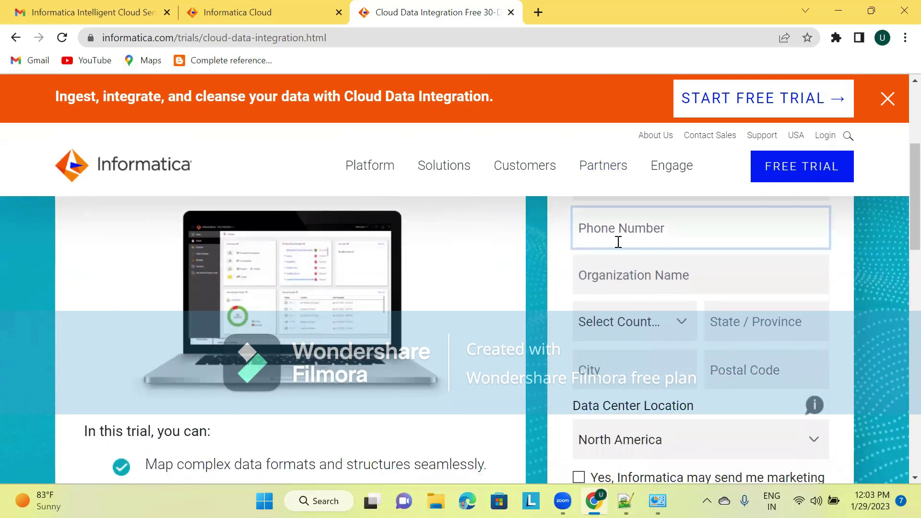
click(618, 243)
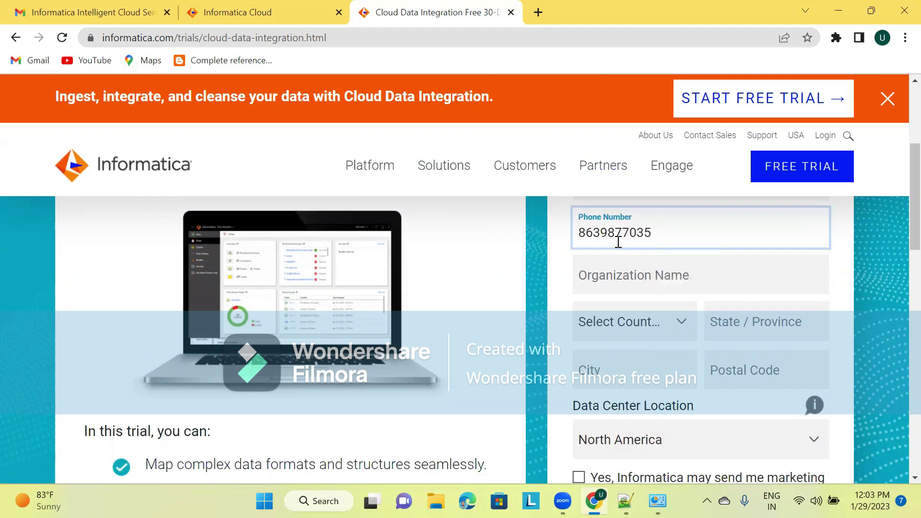
scroll(617, 242, down, 1)
click(618, 254)
scroll(619, 254, down, 1)
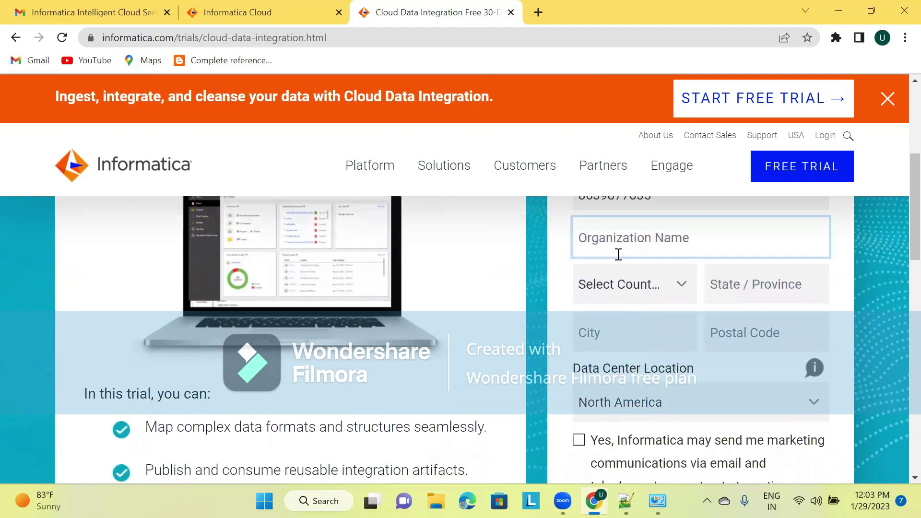
text(Tech Mahind)
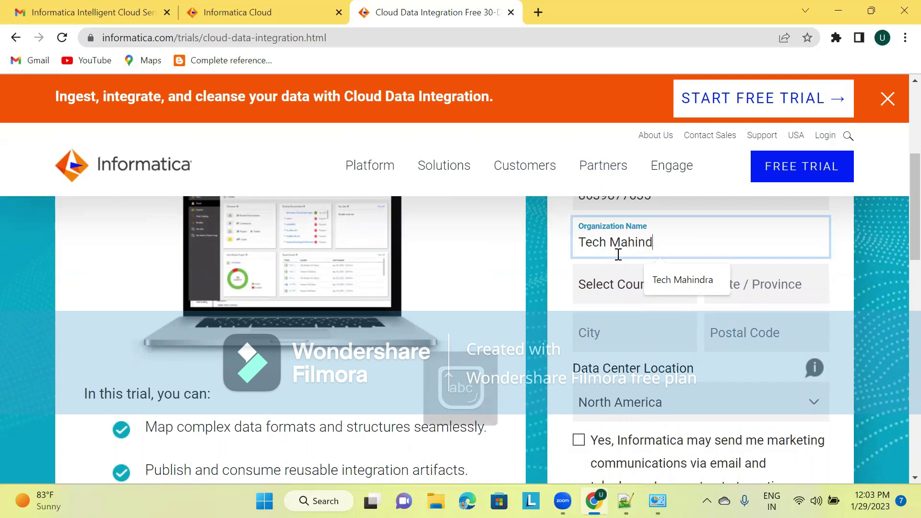
text(ra)
scroll(617, 255, down, 4)
Set the country to India and fill in the state, city and postal code.
click(663, 206)
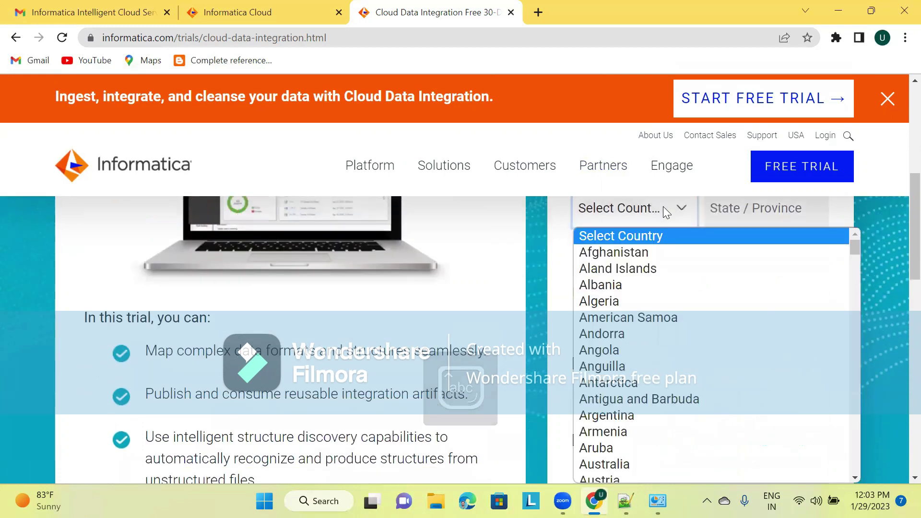
scroll(614, 291, down, 10)
scroll(617, 295, down, 20)
scroll(617, 295, down, 5)
scroll(617, 295, up, 1)
scroll(617, 295, up, 1)
click(624, 261)
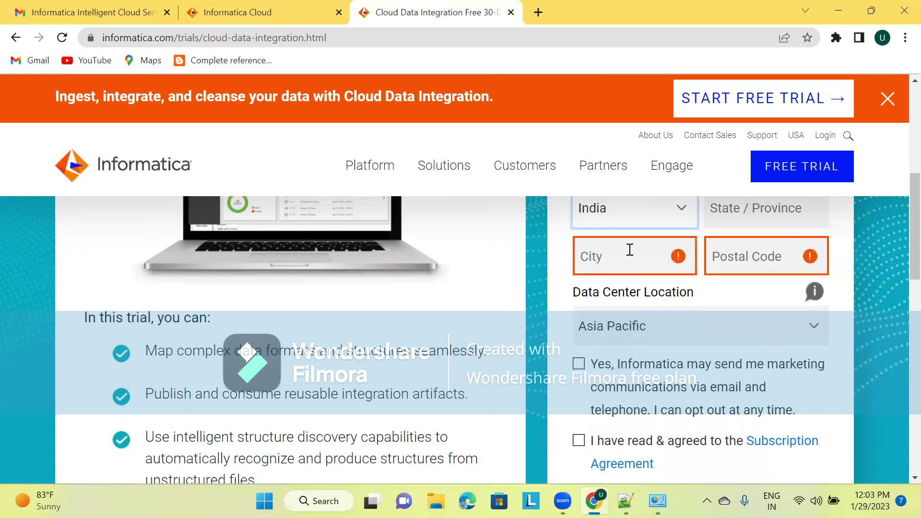
click(732, 211)
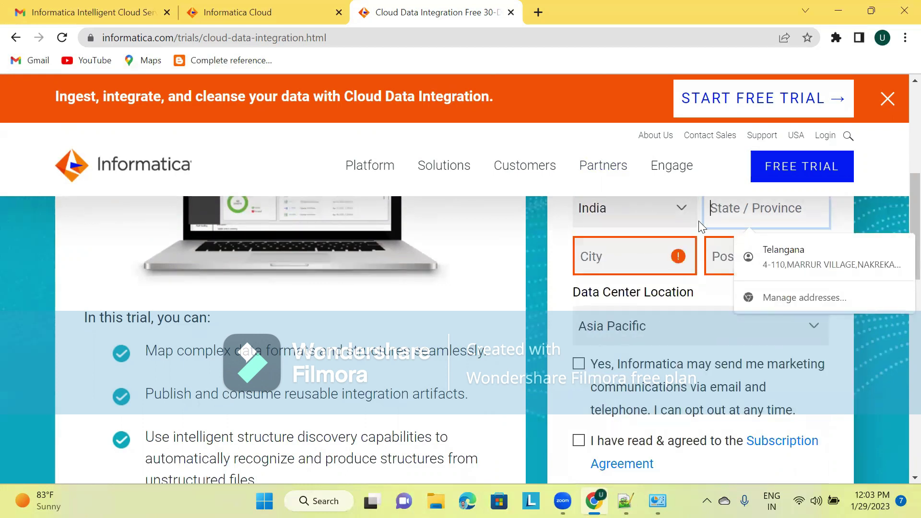
text(Telangana)
click(637, 260)
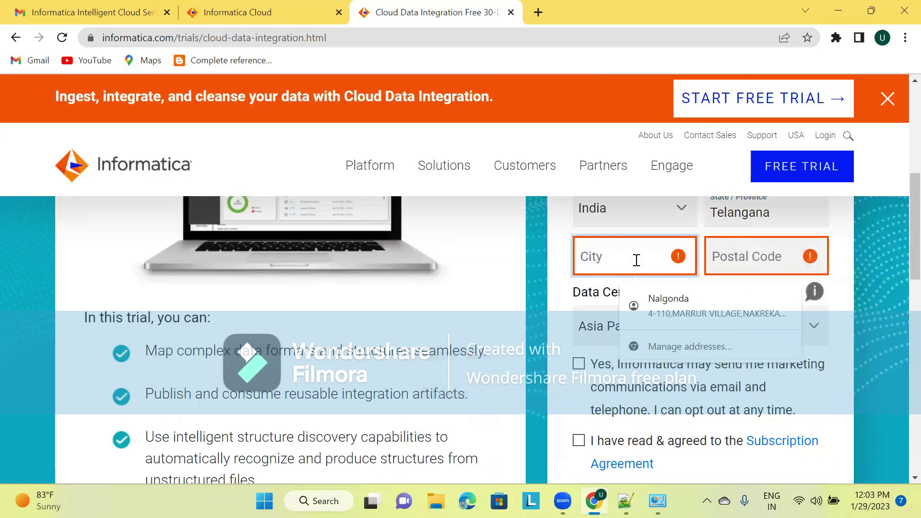
text(Nakrekal)
click(743, 262)
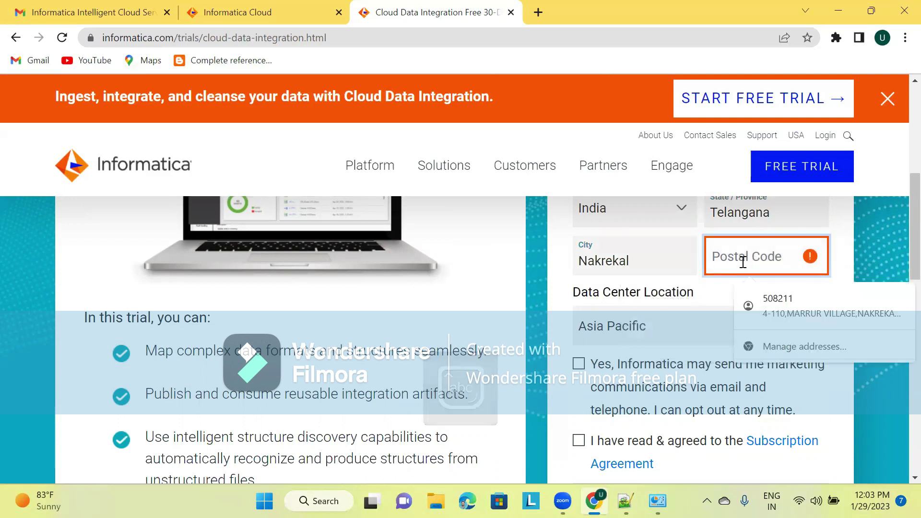
text(508)
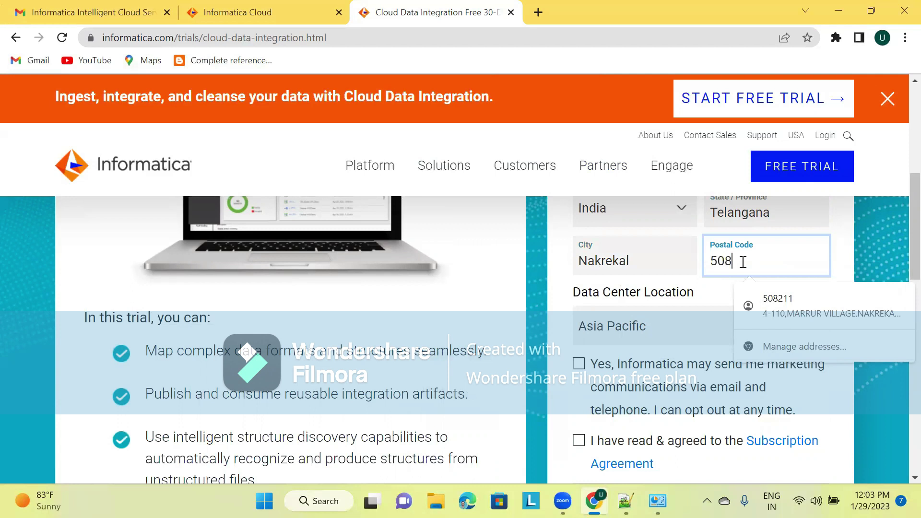
text(211)
Accept the marketing and Subscription Agreement checkboxes and submit the free-trial form.
scroll(742, 267, down, 1)
scroll(638, 300, down, 1)
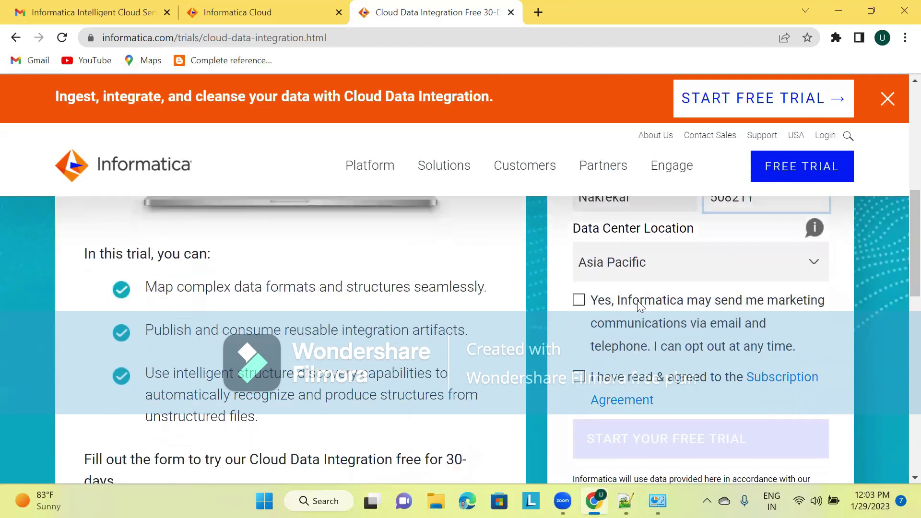
click(588, 301)
scroll(584, 307, down, 2)
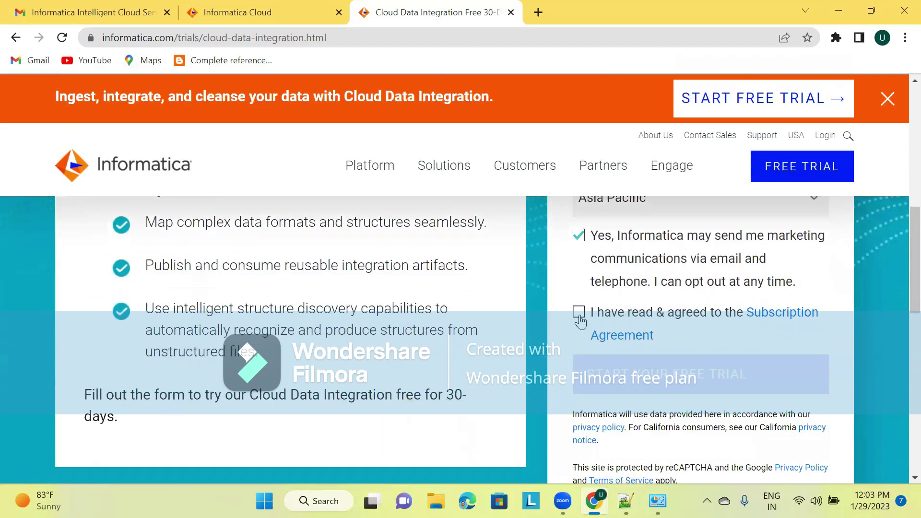
click(579, 315)
scroll(591, 348, down, 1)
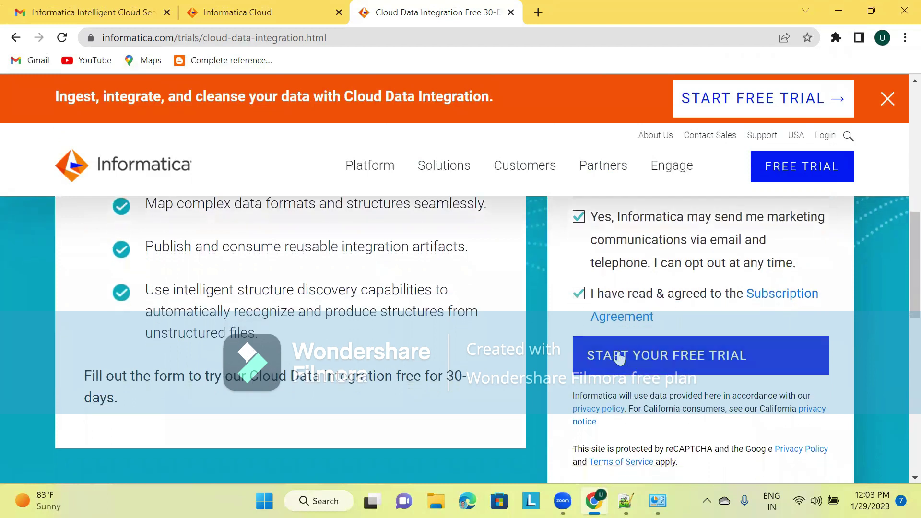
click(634, 362)
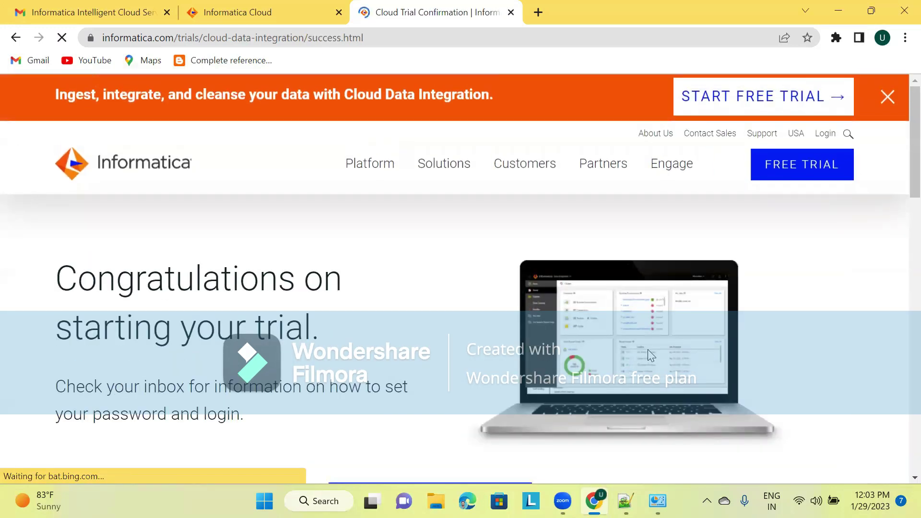
Select the congratulations heading on the confirmation page and open a new browser window.
scroll(295, 302, down, 2)
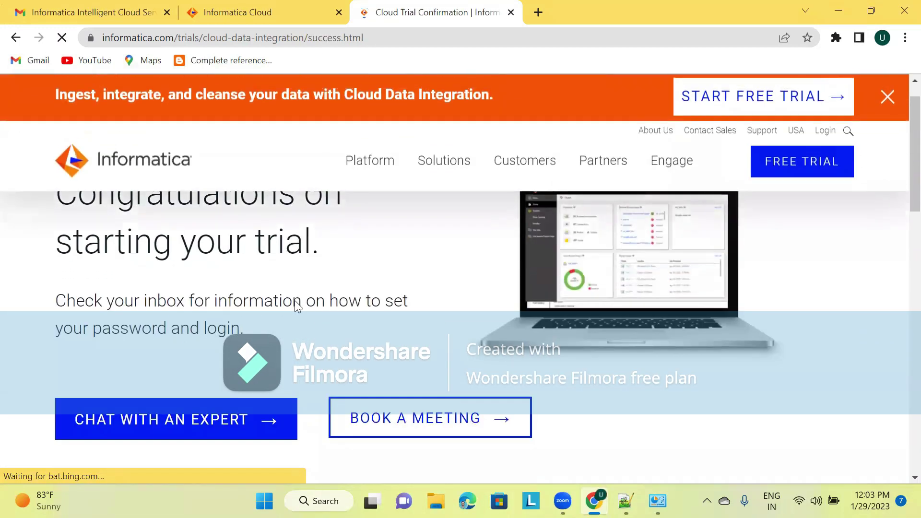
drag(53, 247, 331, 327)
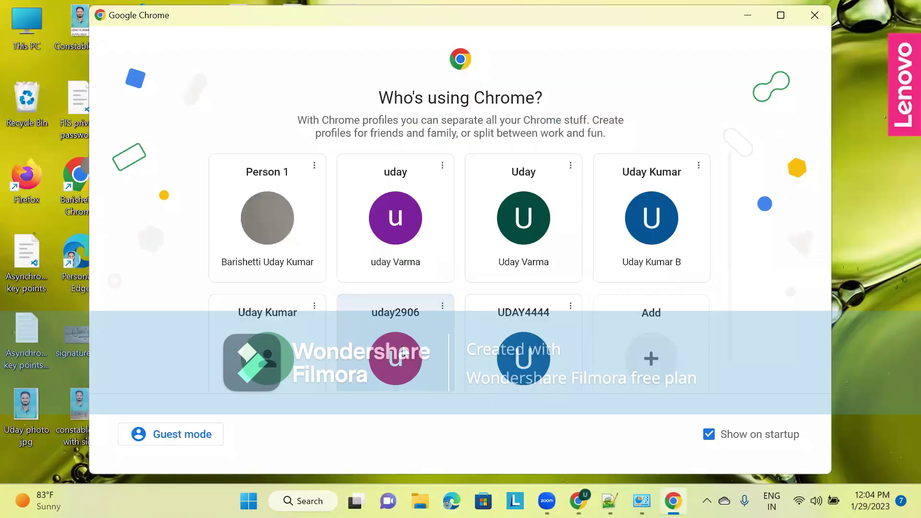
click(576, 242)
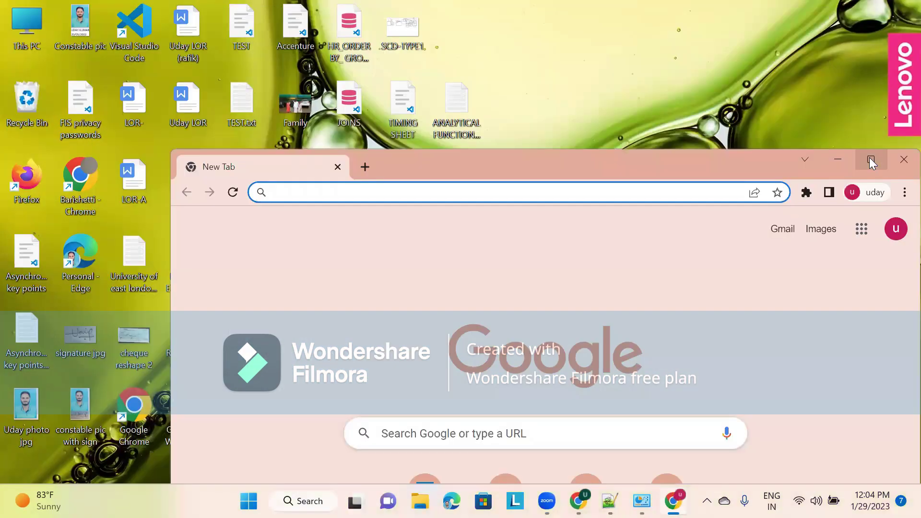
Maximize the window, open the Informatica account email in Gmail and follow its verification link.
click(871, 161)
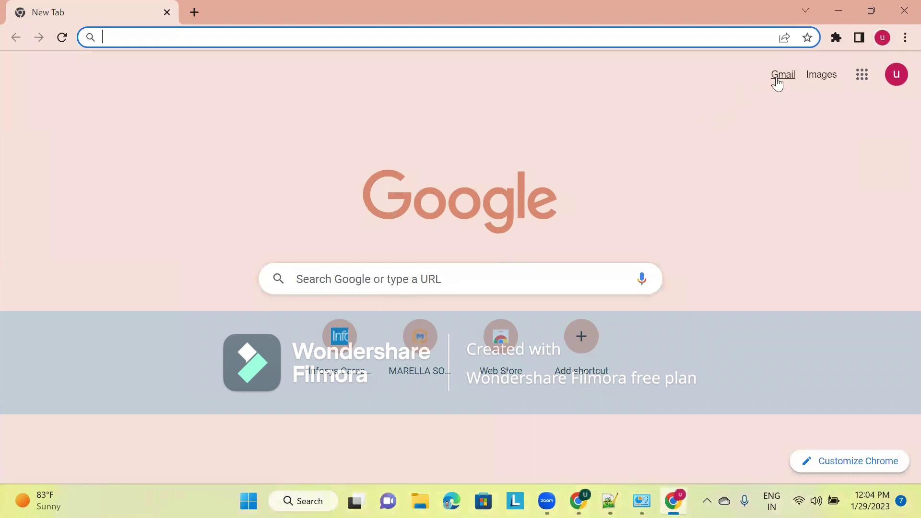
click(778, 76)
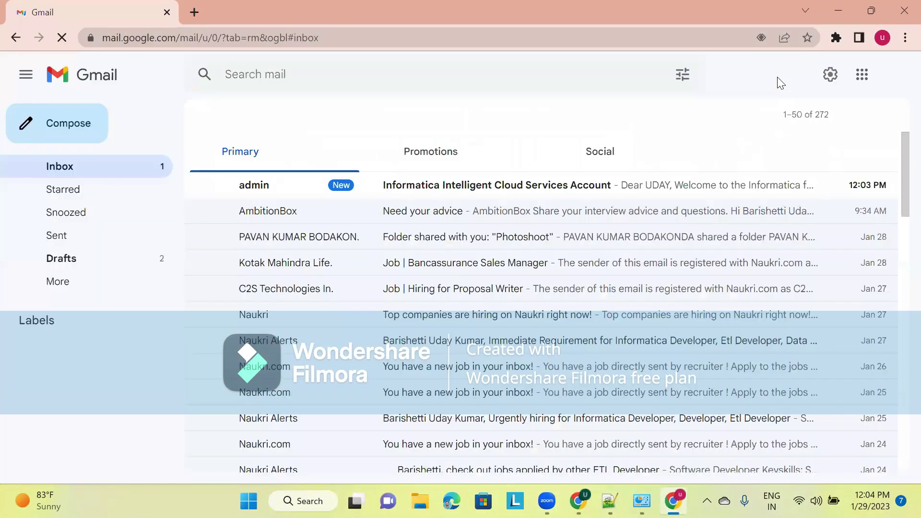
click(397, 190)
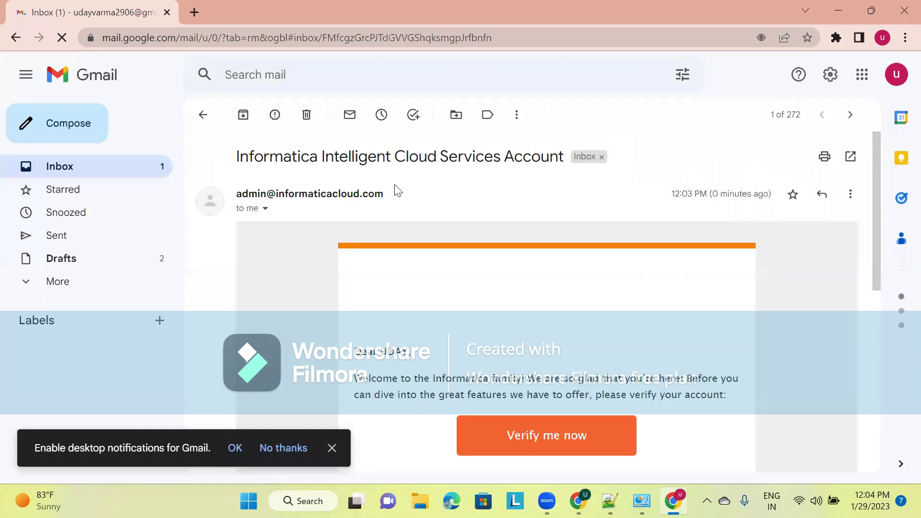
scroll(395, 189, down, 3)
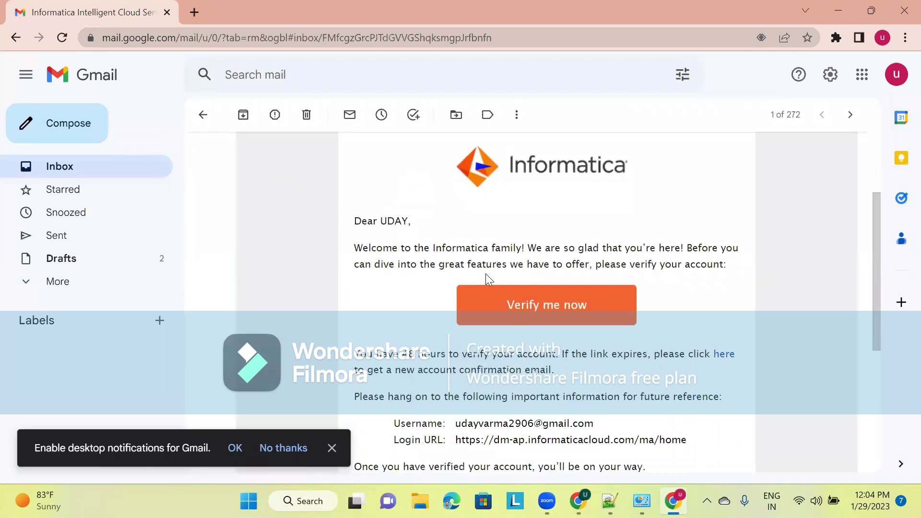
scroll(486, 278, down, 1)
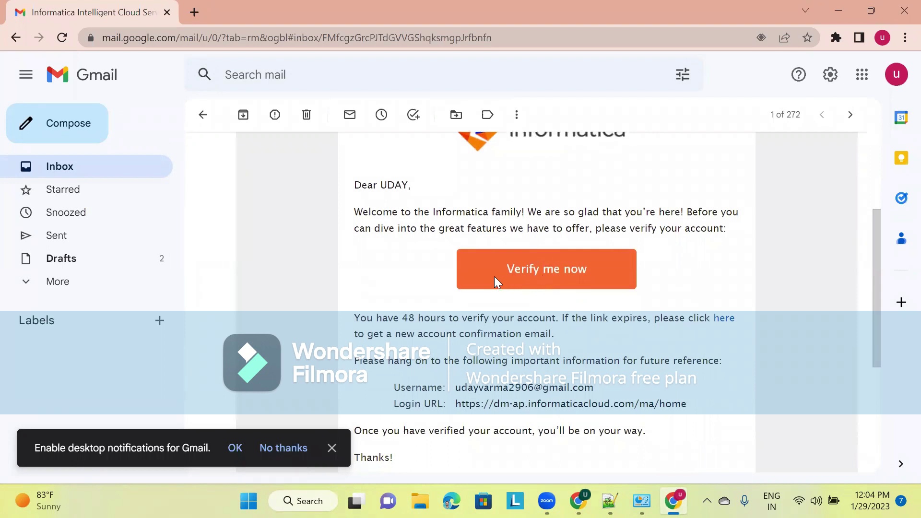
click(530, 267)
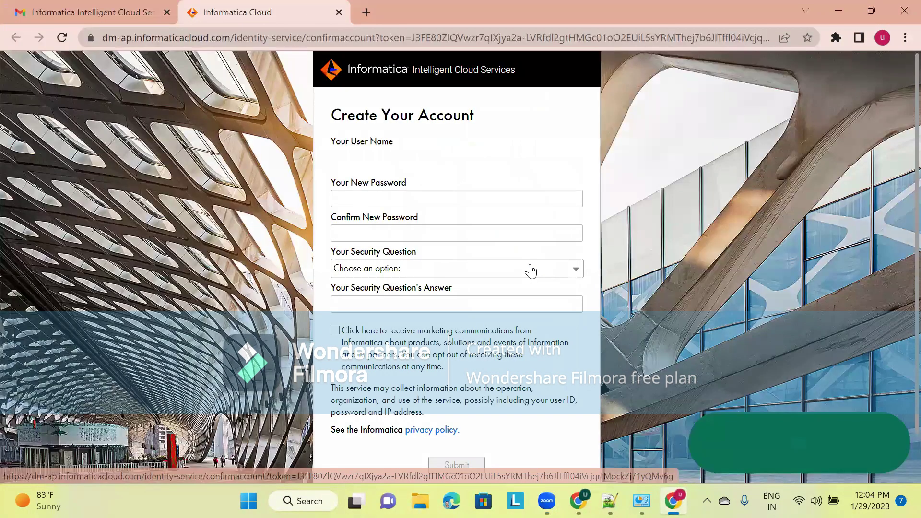
Enter and confirm the new account password.
click(395, 194)
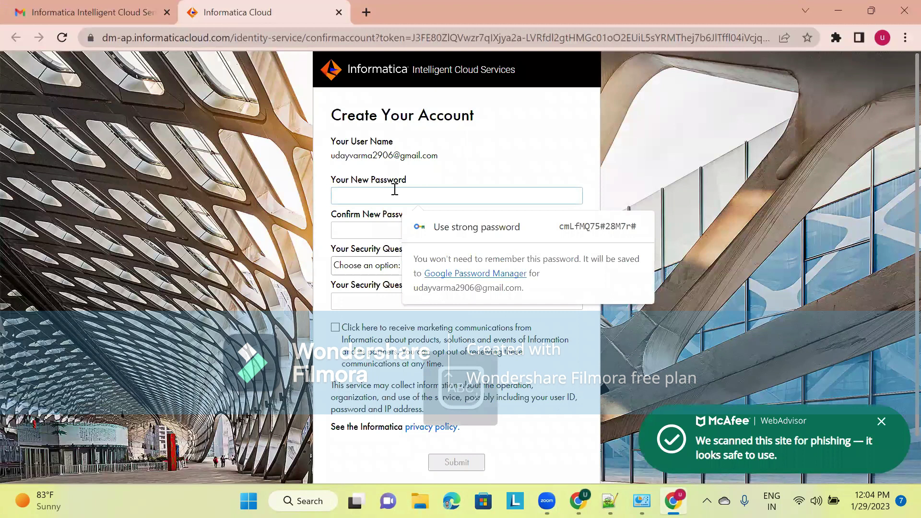
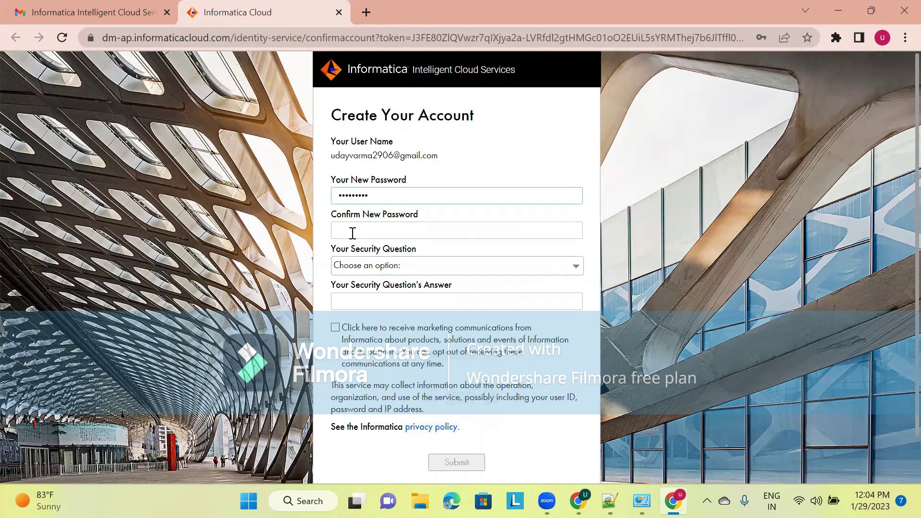
click(353, 234)
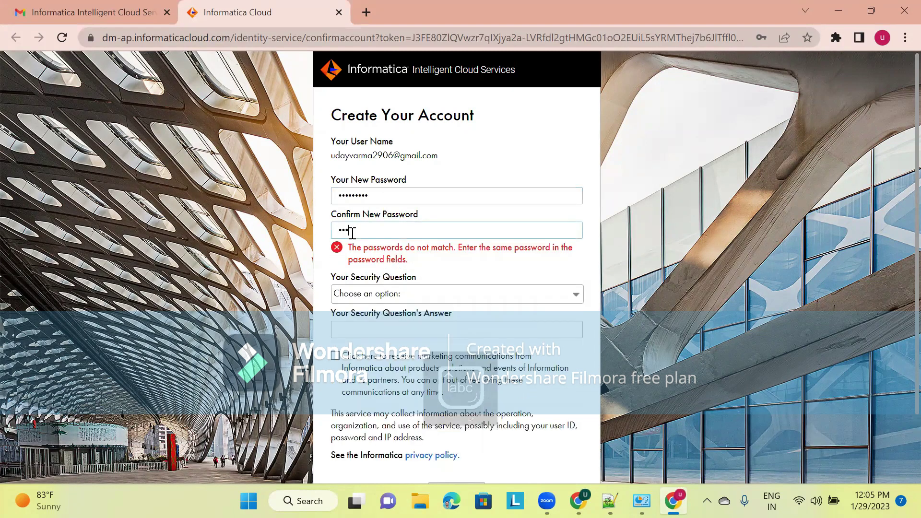
Choose the birth-city security question, enter its answer, submit, and decline saving the password.
click(404, 268)
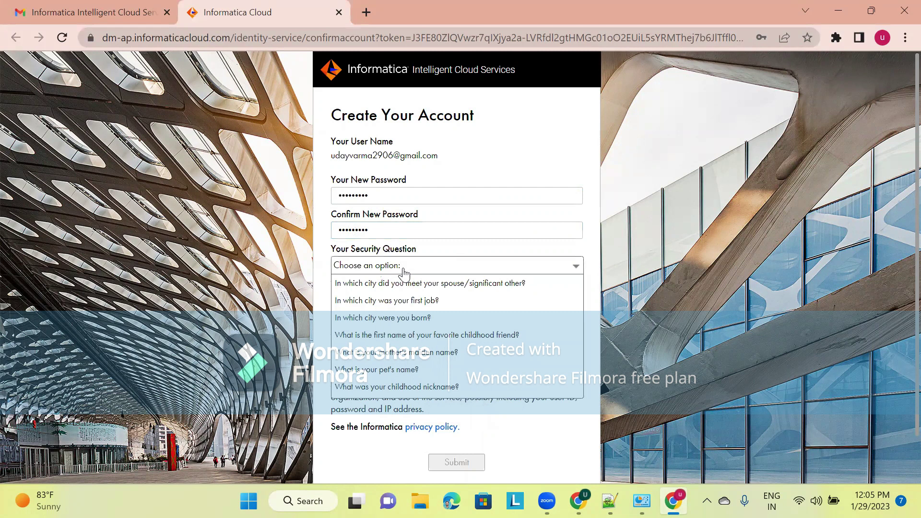
click(377, 314)
click(372, 306)
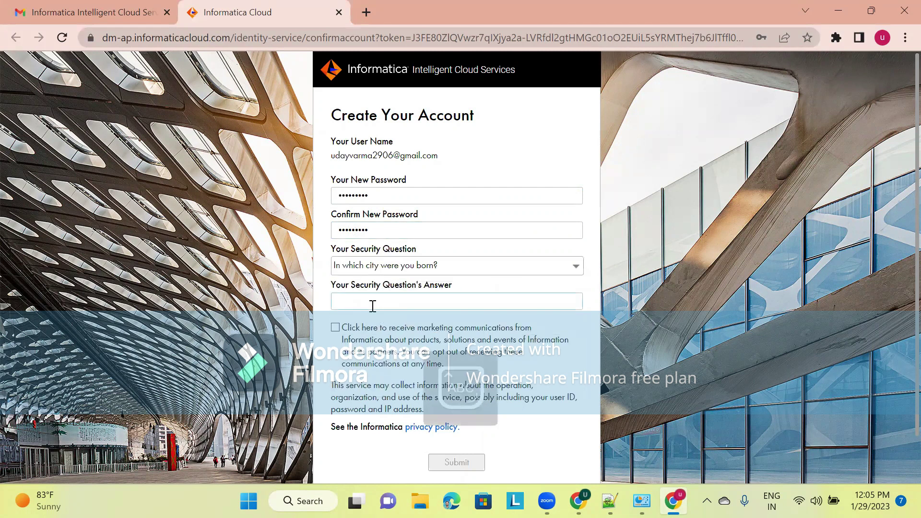
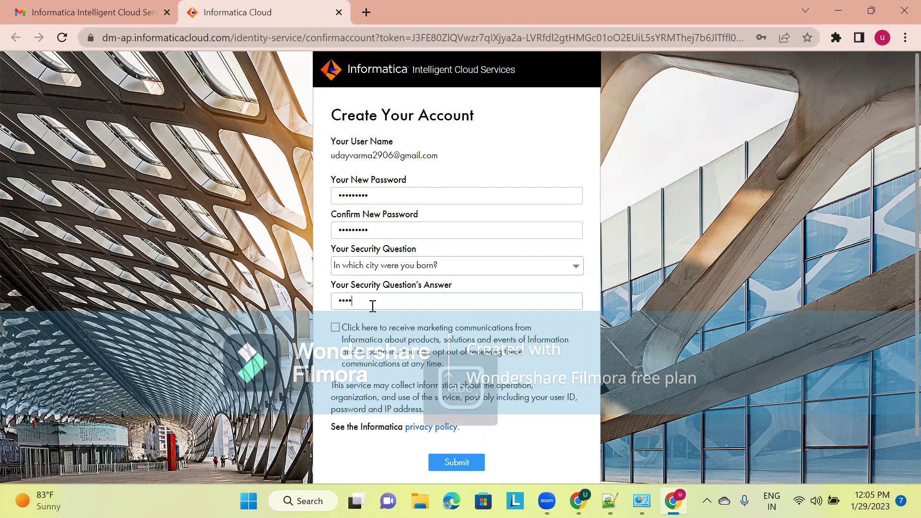
scroll(373, 307, down, 1)
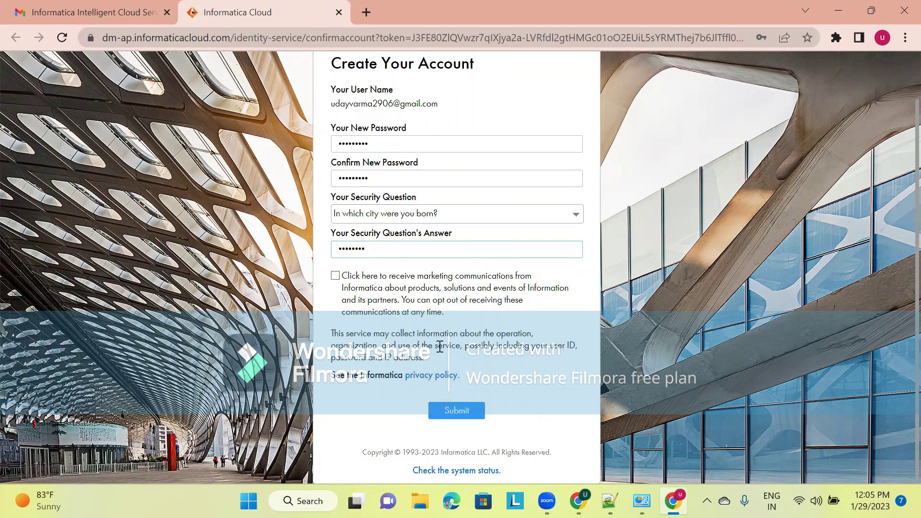
click(449, 411)
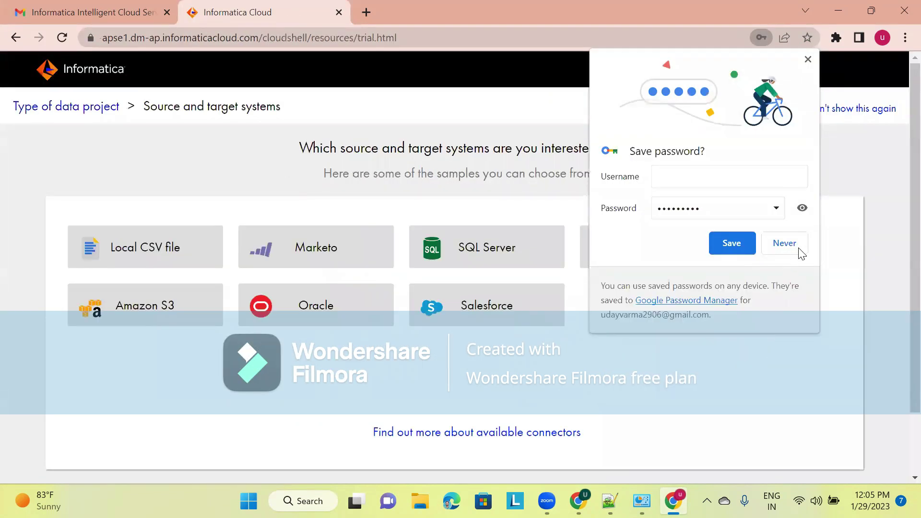
click(781, 248)
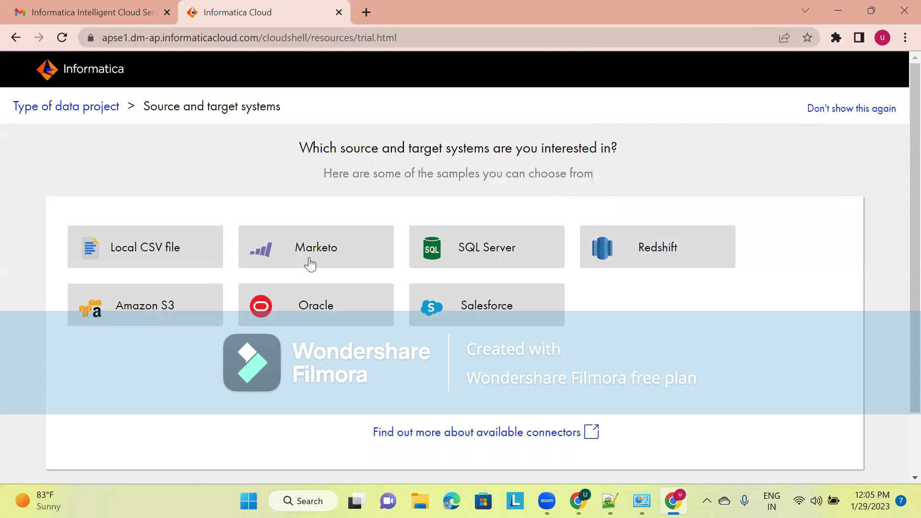
Dismiss the trial setup questions with Don't show this again.
click(832, 116)
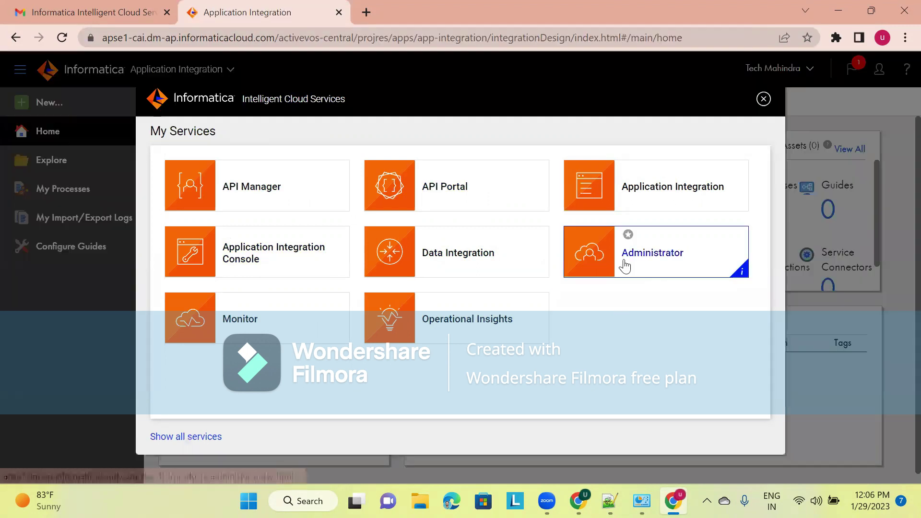
Open the Administrator service and go to its Runtime Environments page.
click(625, 266)
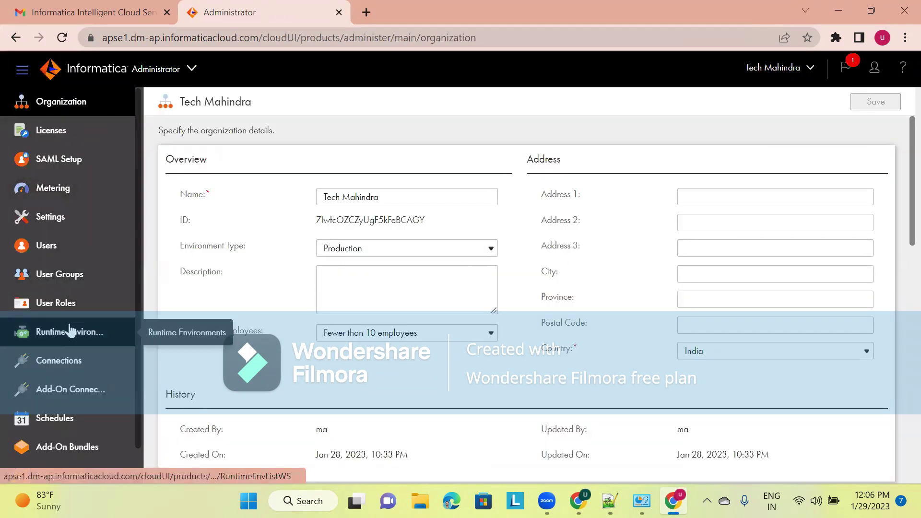
scroll(70, 331, down, 1)
click(59, 295)
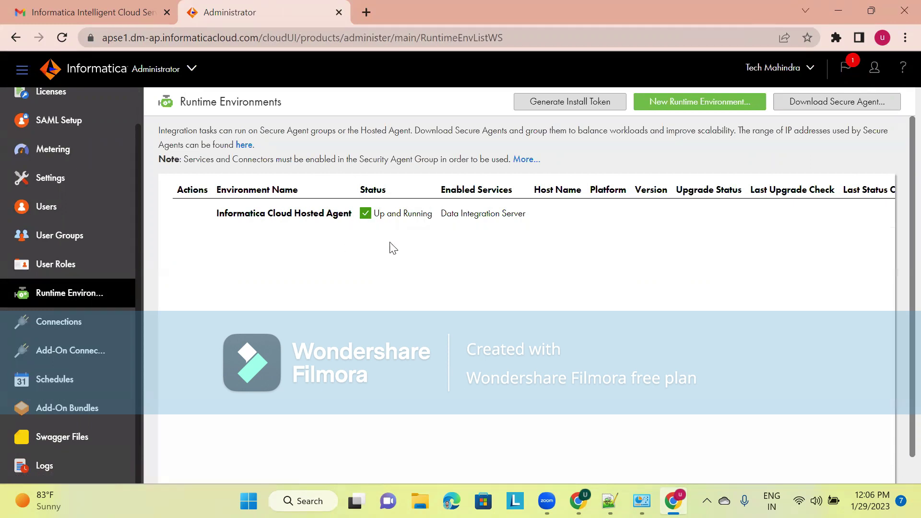
Copy the install token and download the Windows 64 Secure Agent installer.
click(823, 104)
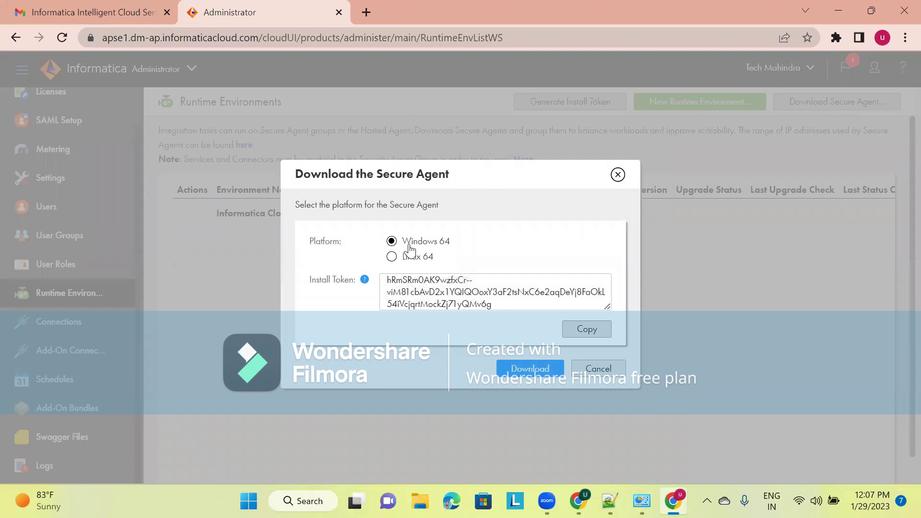
click(571, 329)
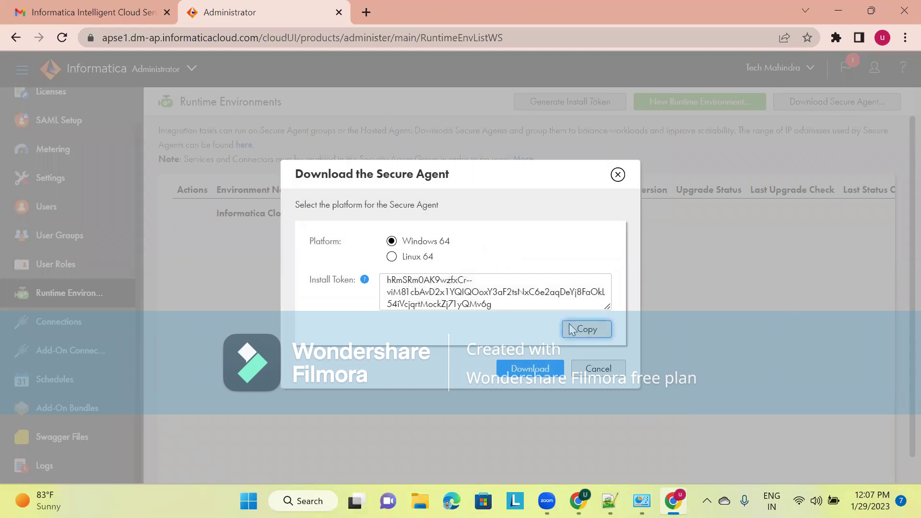
click(530, 369)
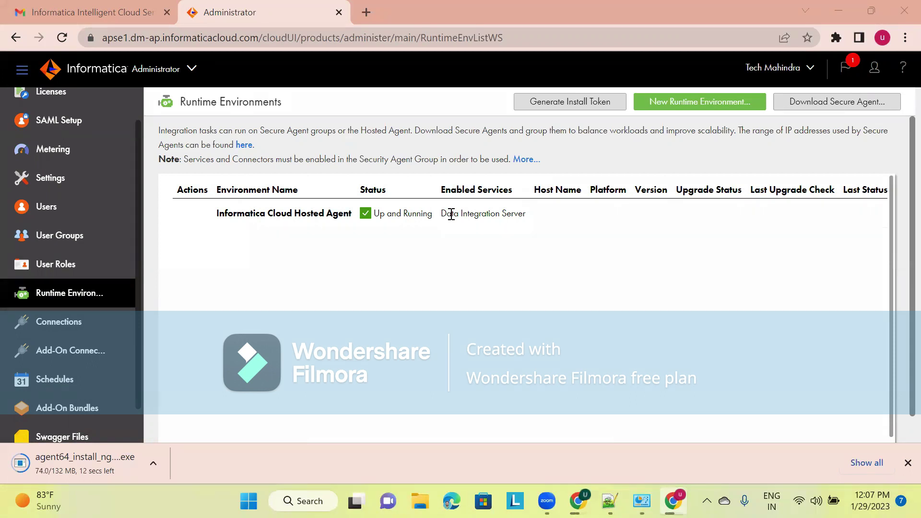
Launch the downloaded agent64_install installer from Chrome's download bar.
click(114, 465)
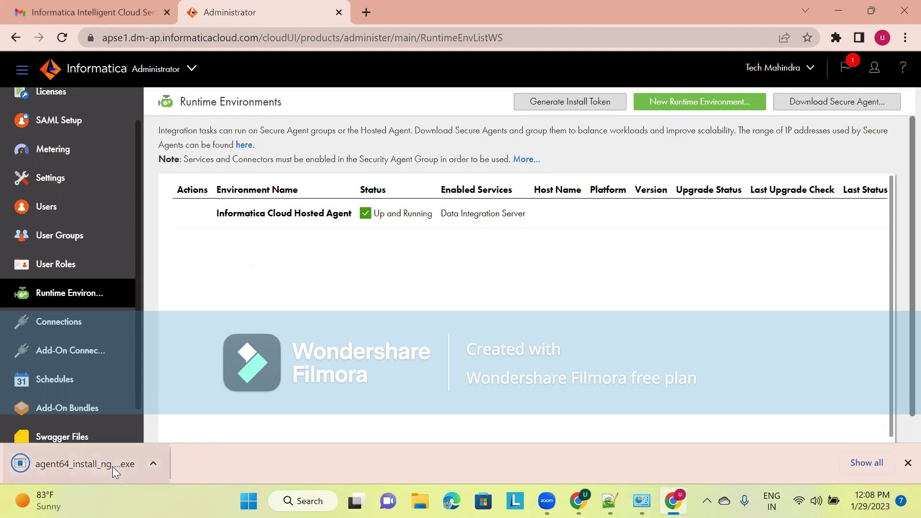
click(153, 464)
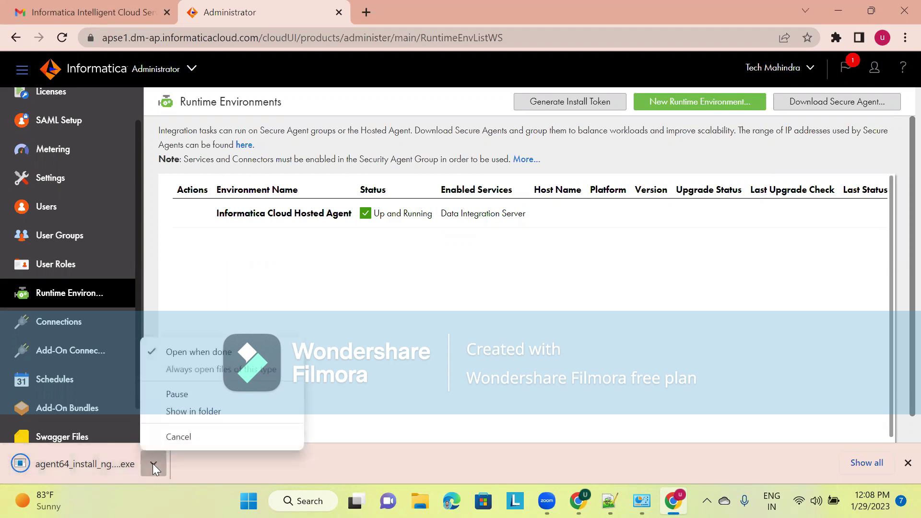
click(98, 463)
click(98, 464)
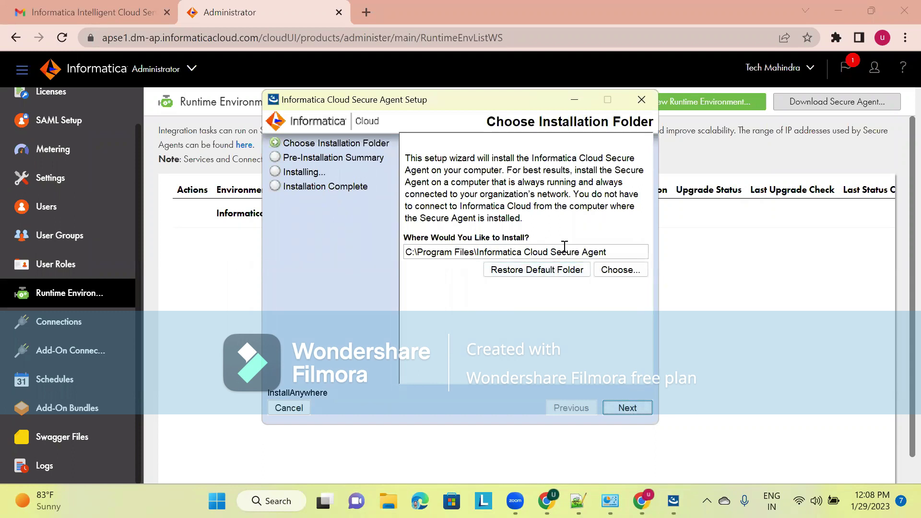
Install the Secure Agent into the default C:\Program Files\Informatica Cloud Secure Agent folder.
drag(611, 253, 398, 254)
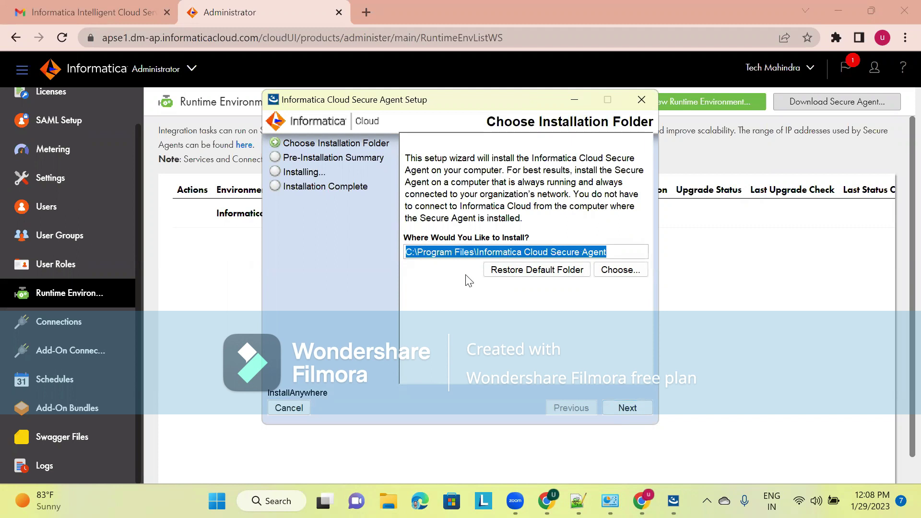
click(626, 408)
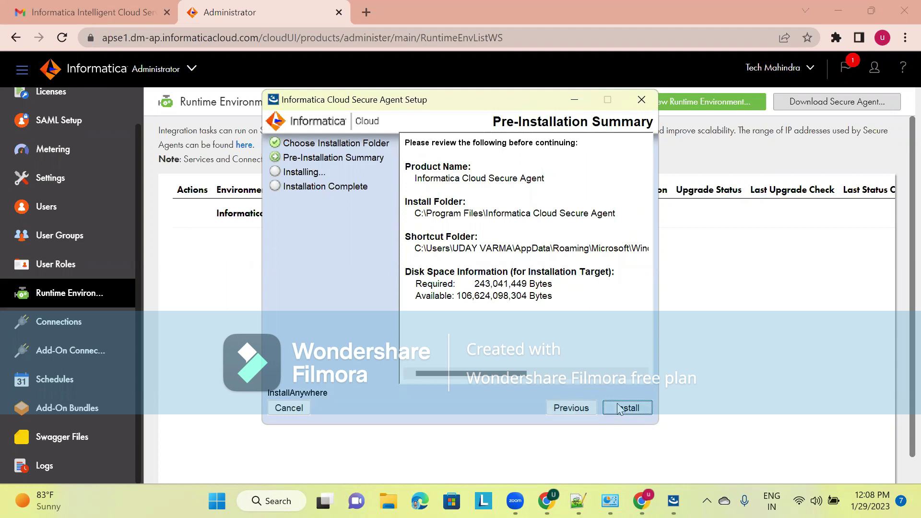
click(619, 410)
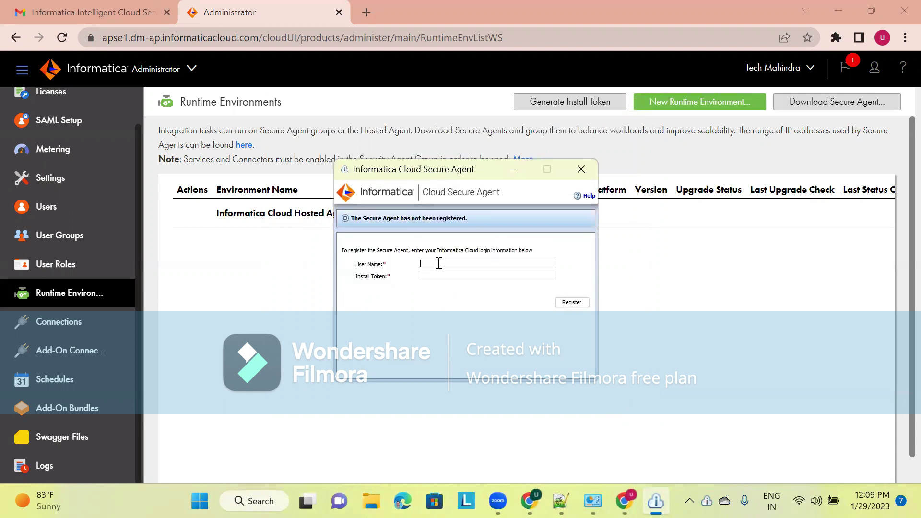
Paste the install token into the Install Token field, then return to the Gmail welcome email.
click(431, 276)
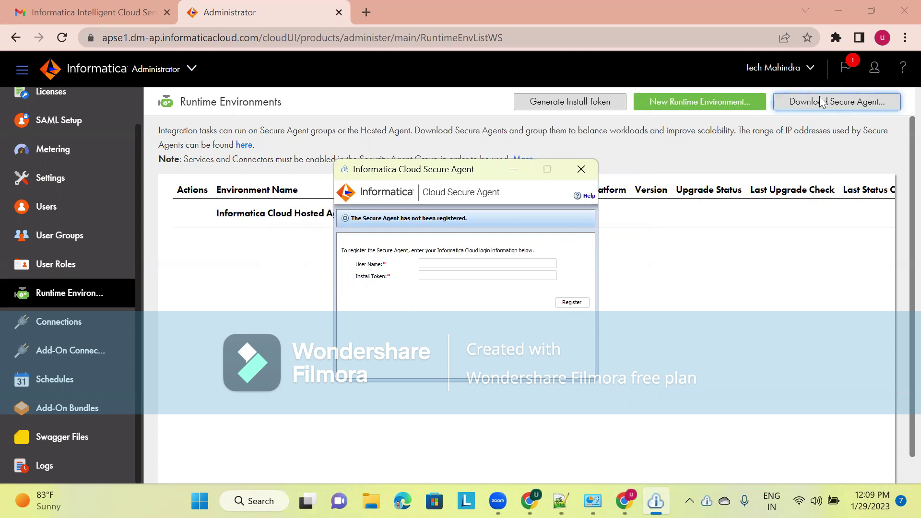
key(ctrl+v)
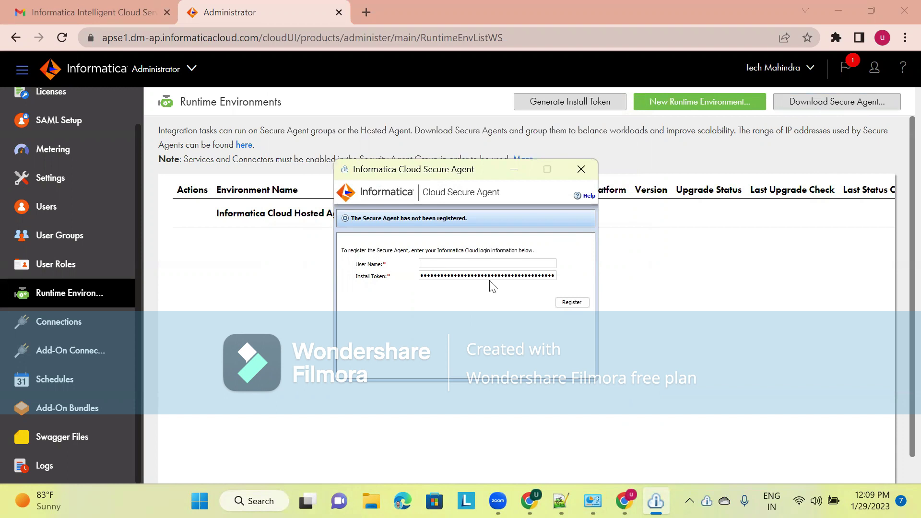
click(624, 501)
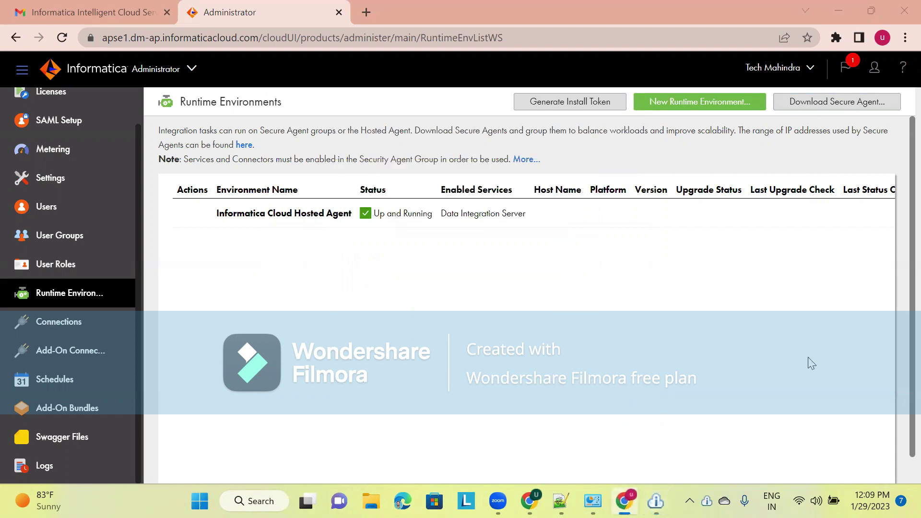
click(137, 12)
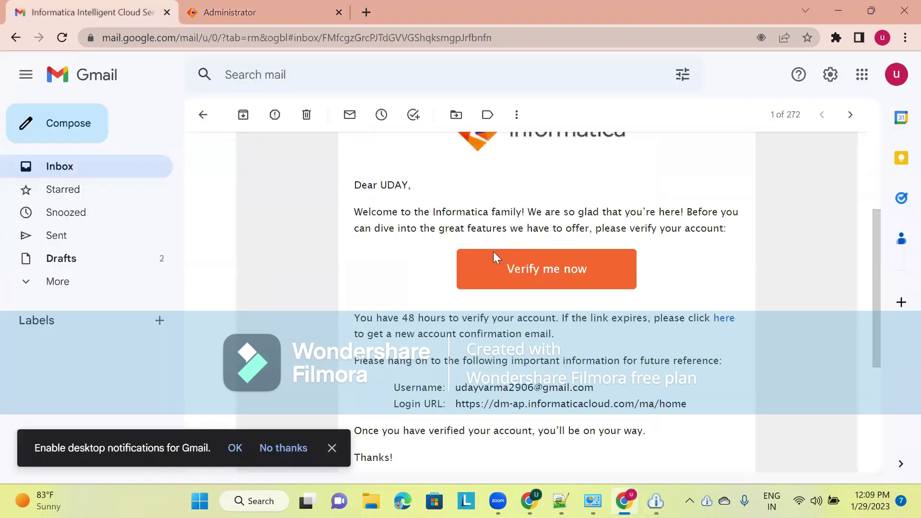
Copy the account username from the Gmail verification email and return to the Administrator page.
scroll(501, 259, down, 3)
scroll(500, 259, down, 2)
scroll(500, 259, up, 1)
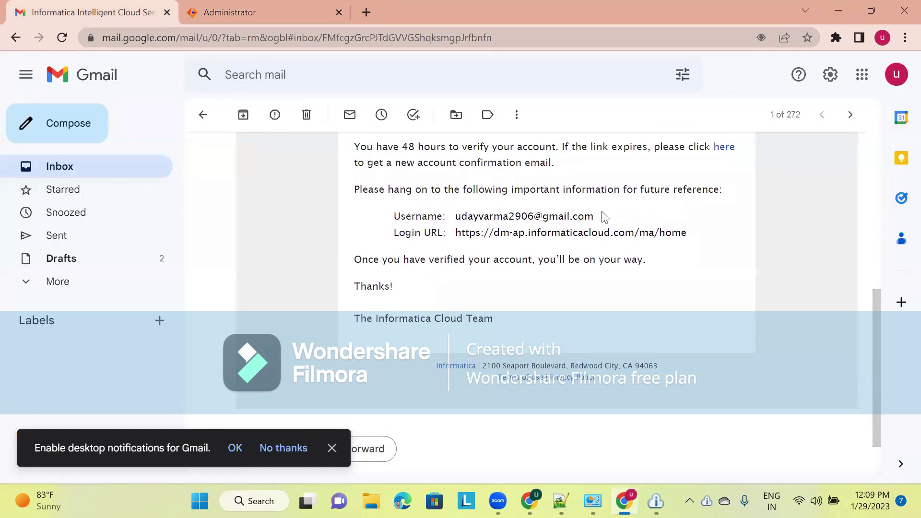
drag(601, 220, 459, 219)
key(ctrl+c)
scroll(459, 220, up, 3)
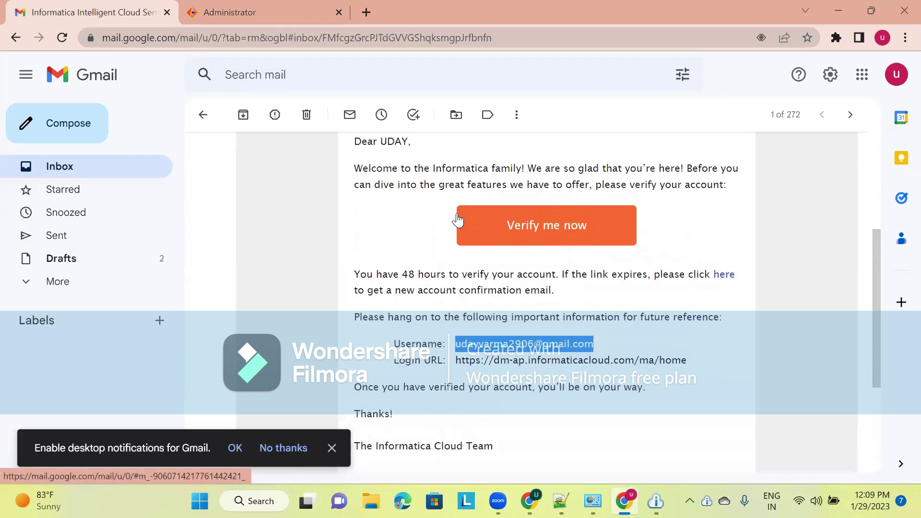
scroll(398, 208, up, 4)
scroll(397, 208, down, 3)
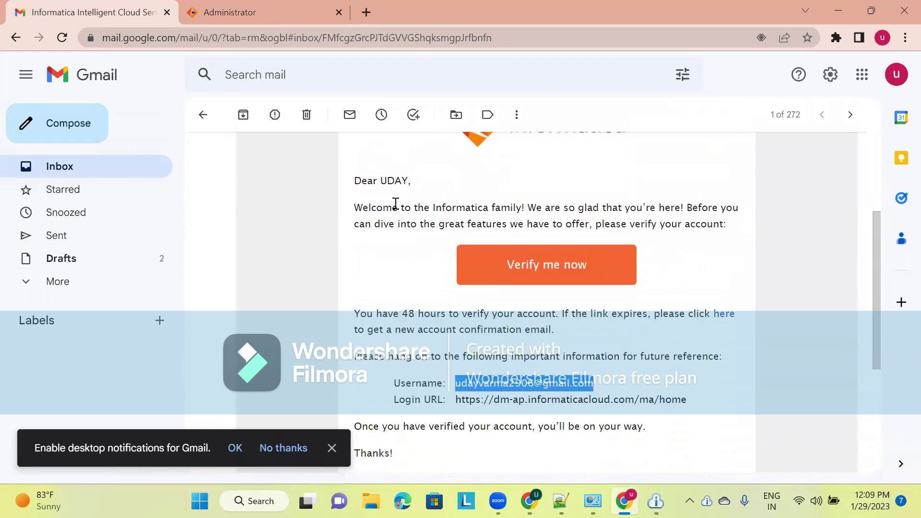
scroll(488, 205, down, 1)
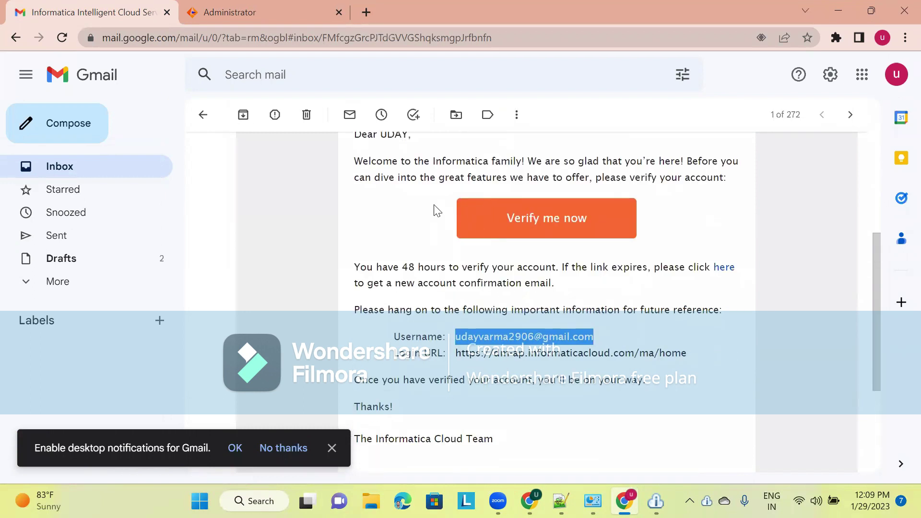
scroll(434, 208, down, 2)
click(272, 19)
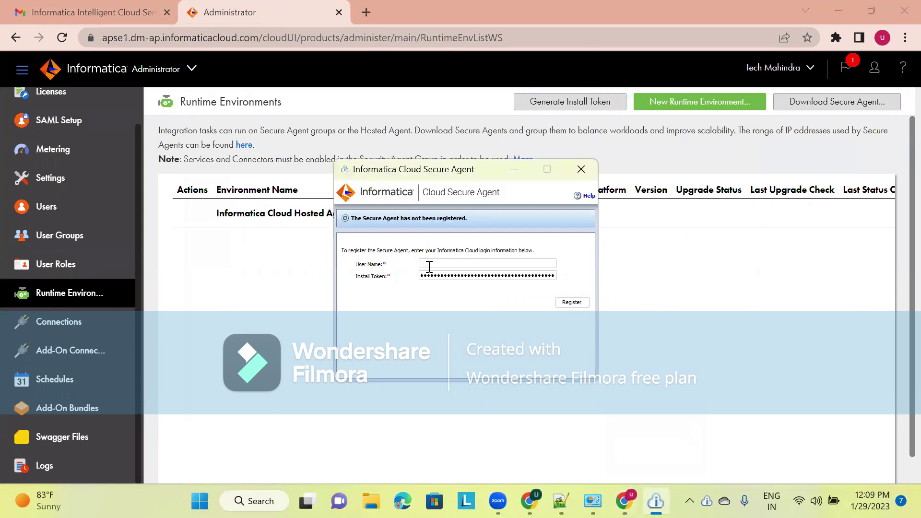
Paste the account username into the Secure Agent registration form and register the agent.
key(ctrl+v)
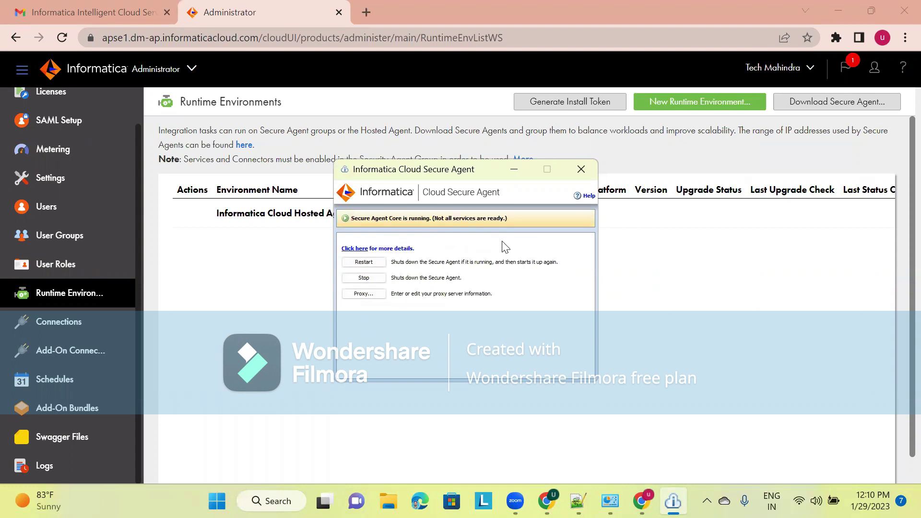
drag(505, 169, 674, 240)
click(473, 237)
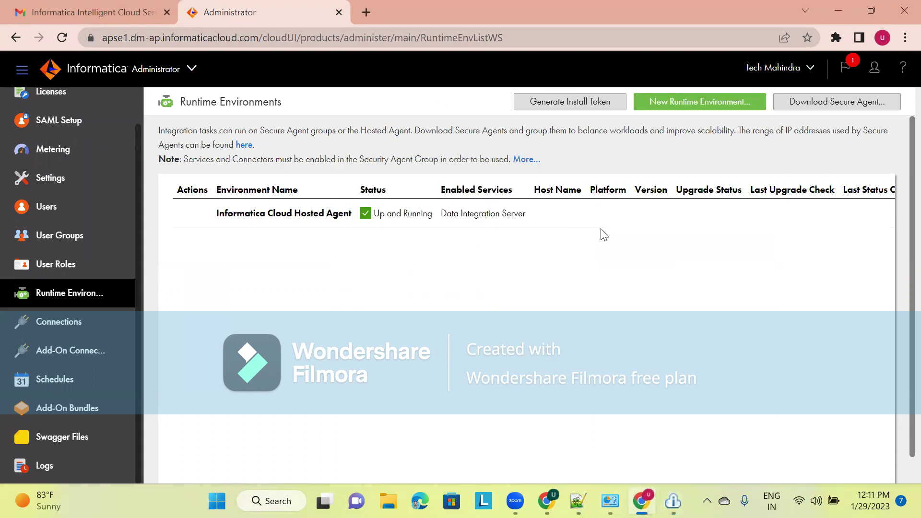
Reload Runtime Environments, check the Uday group and agent Actions menus, and open the Uday agent details.
click(529, 38)
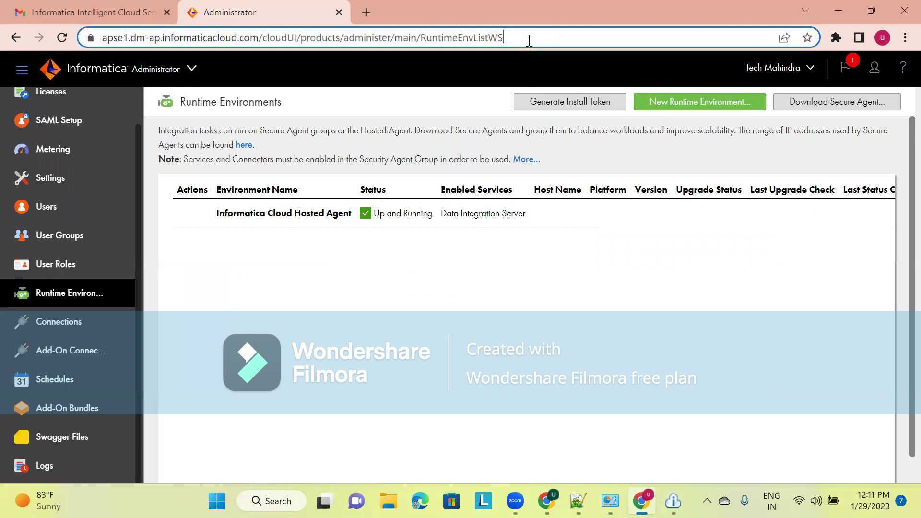
key(Return)
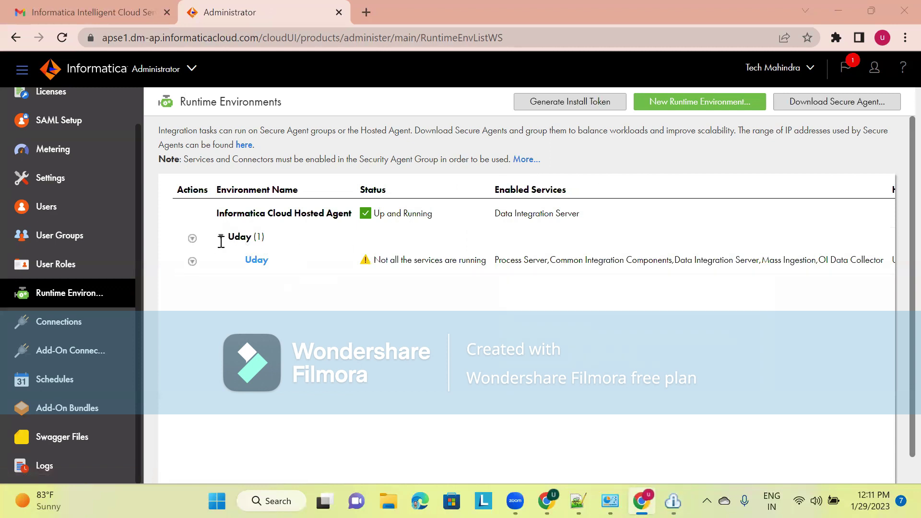
click(192, 261)
click(193, 238)
click(192, 238)
click(192, 261)
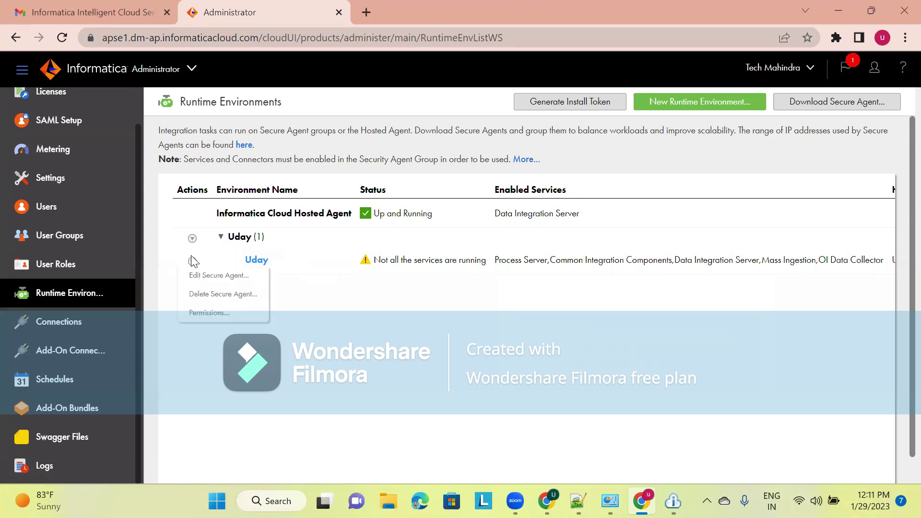
click(192, 263)
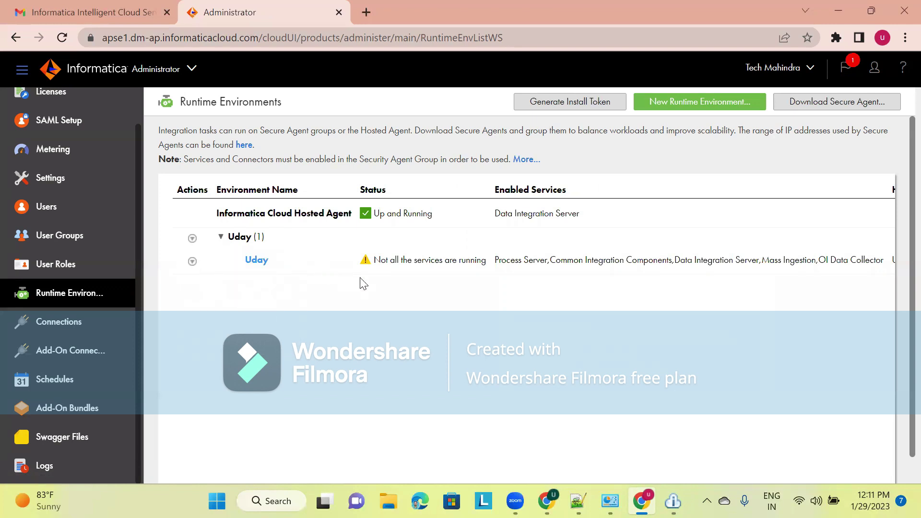
click(255, 262)
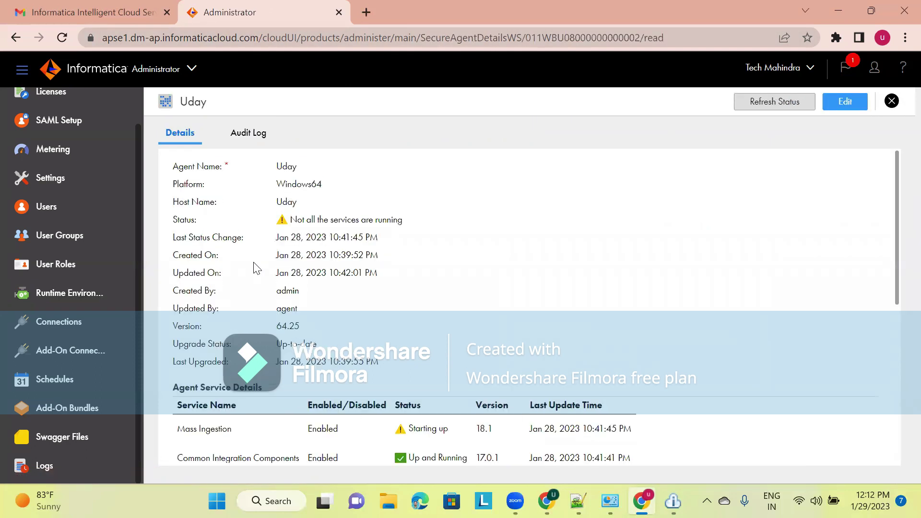
Refresh the Uday agent's service statuses until all five services show Up and Running.
scroll(255, 268, down, 3)
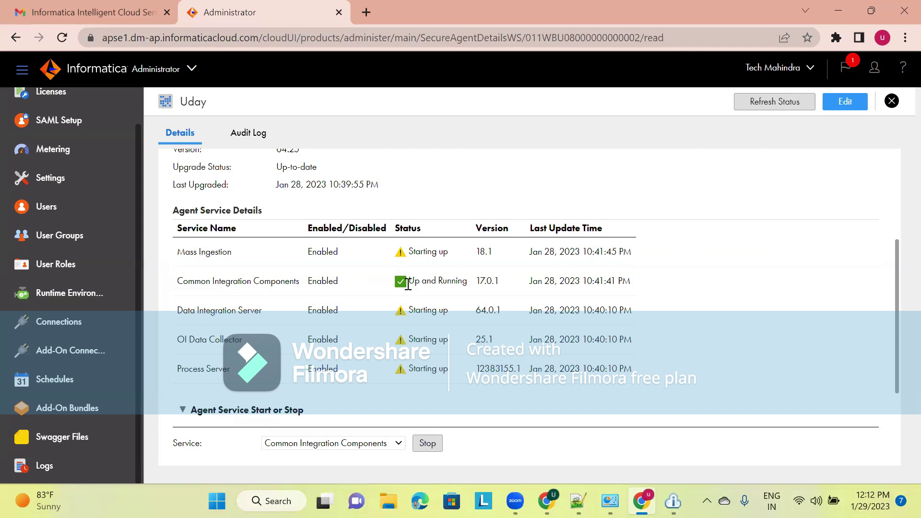
click(765, 104)
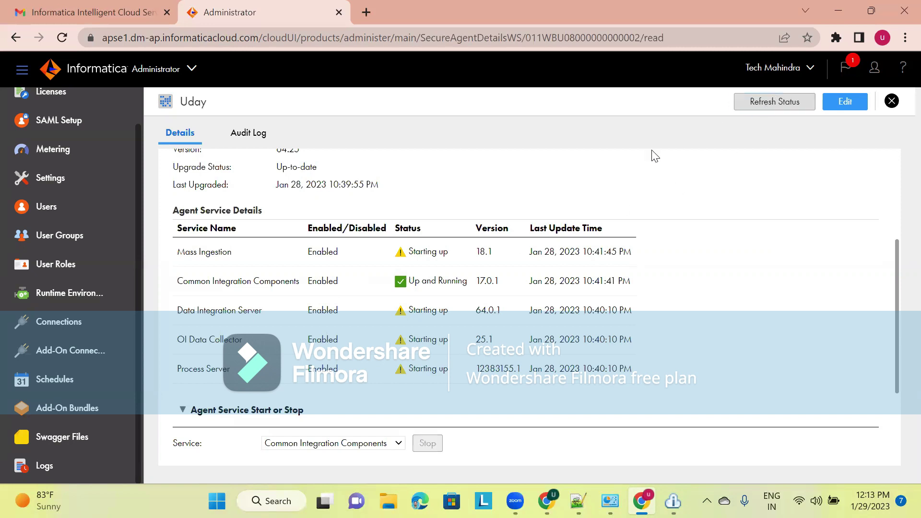
scroll(643, 159, down, 4)
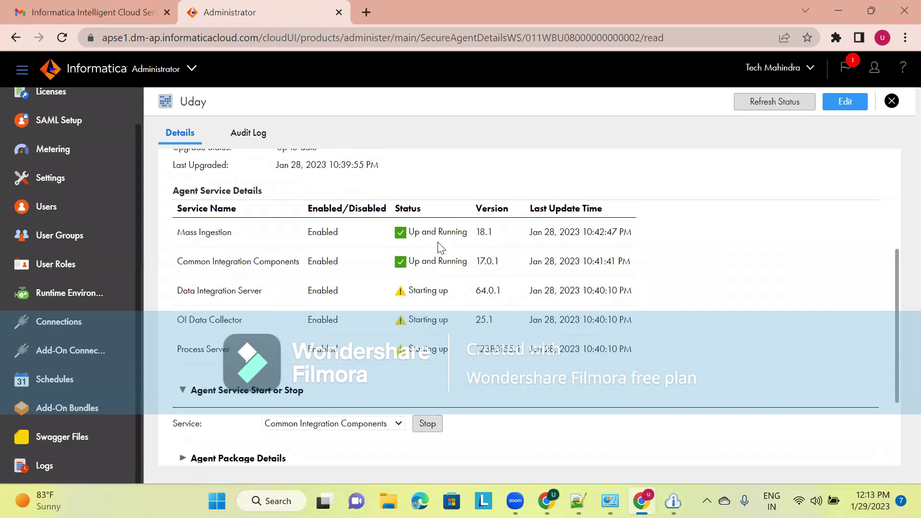
scroll(442, 248, down, 1)
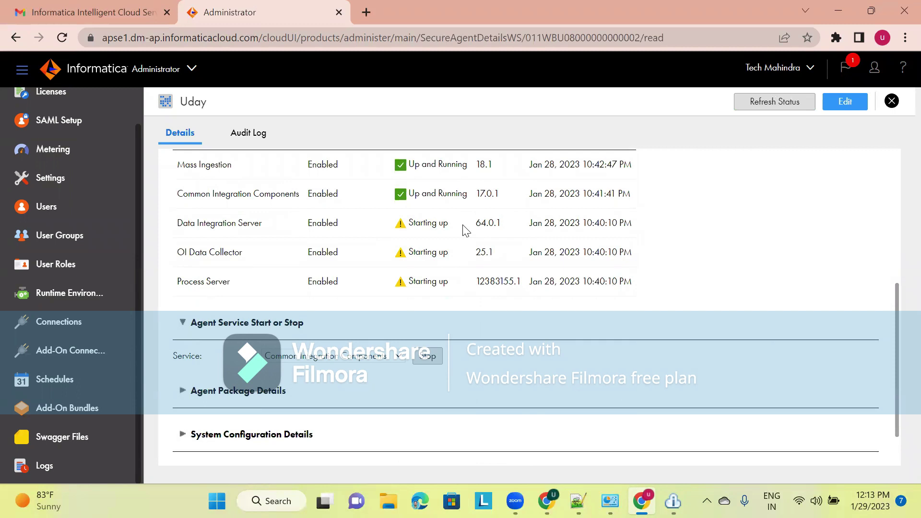
click(770, 103)
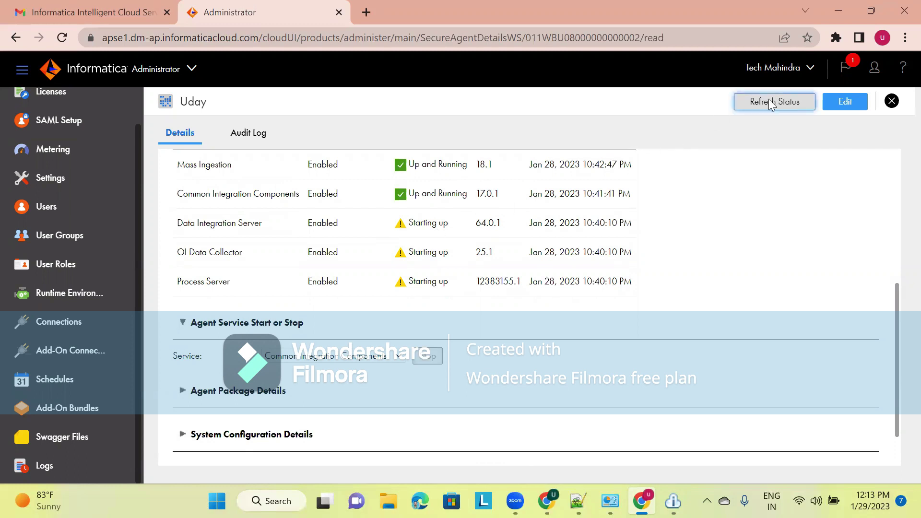
scroll(530, 249, down, 3)
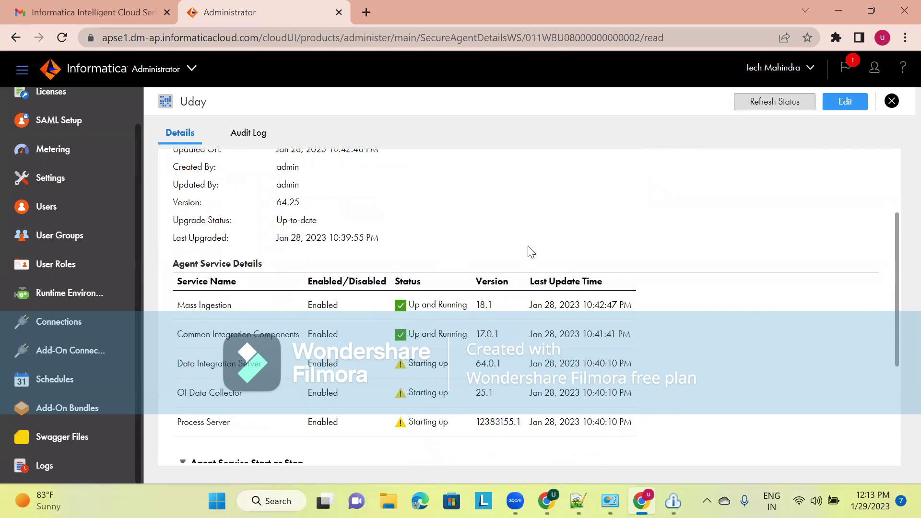
scroll(530, 251, down, 1)
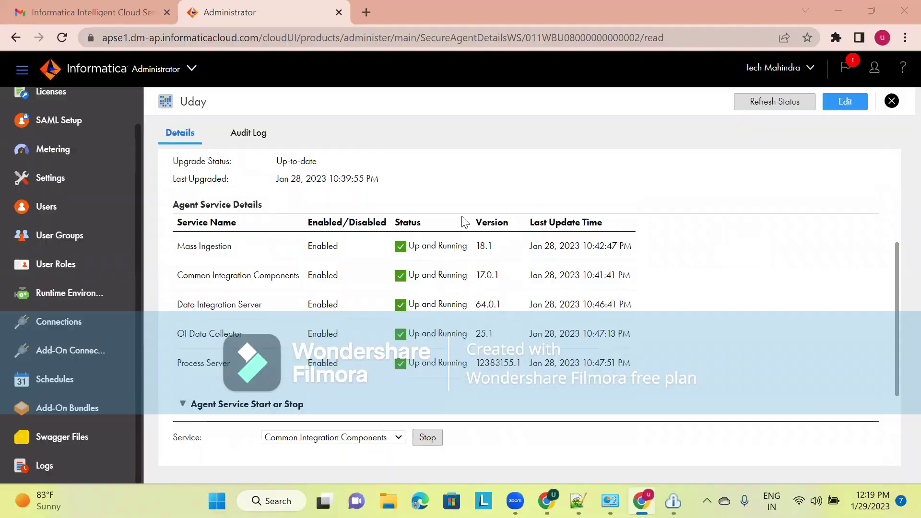
scroll(463, 221, up, 4)
scroll(462, 221, down, 2)
scroll(464, 221, up, 2)
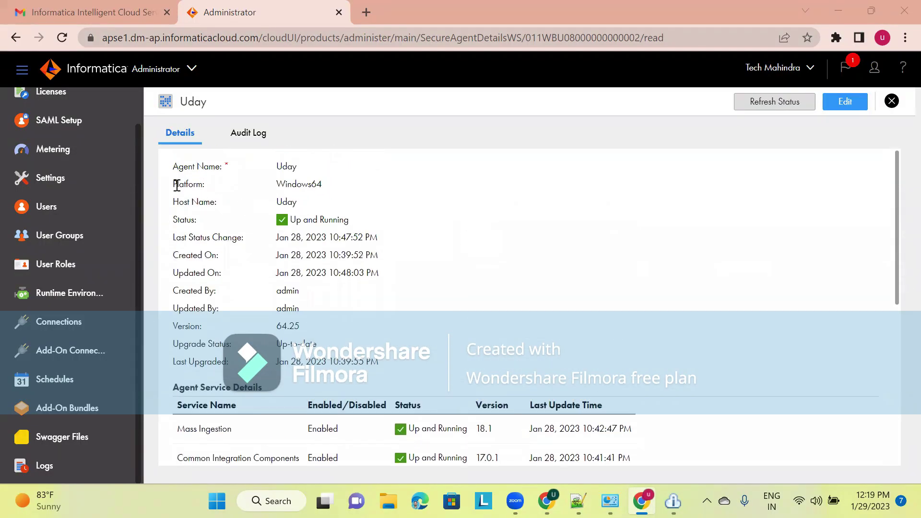
Go back to the Runtime Environments list and reload the page.
click(60, 301)
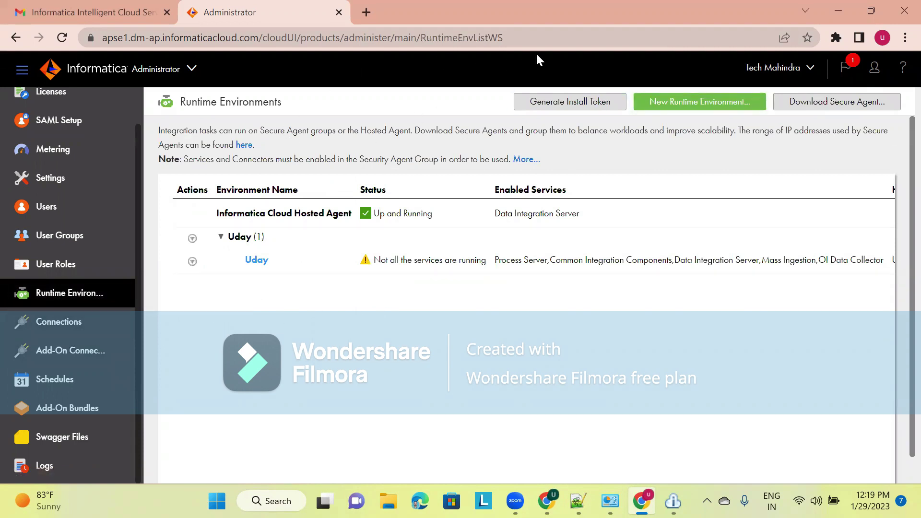
click(540, 38)
key(Return)
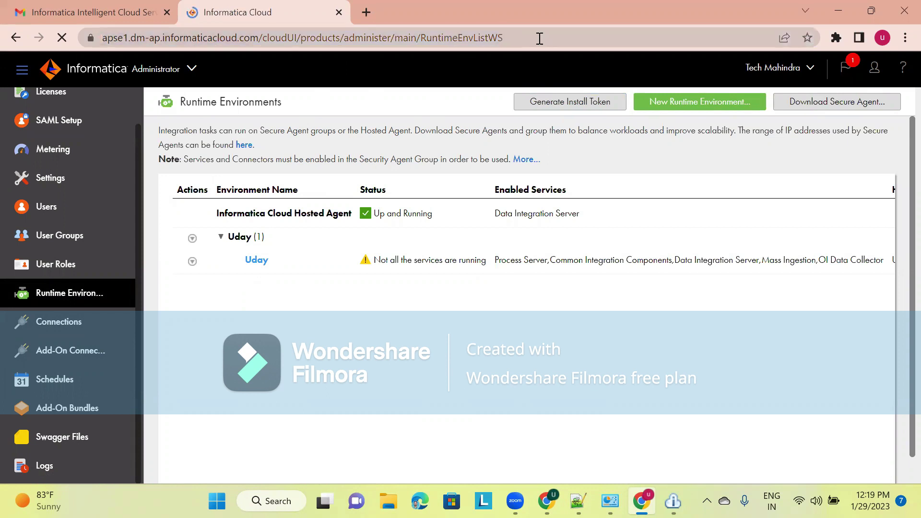